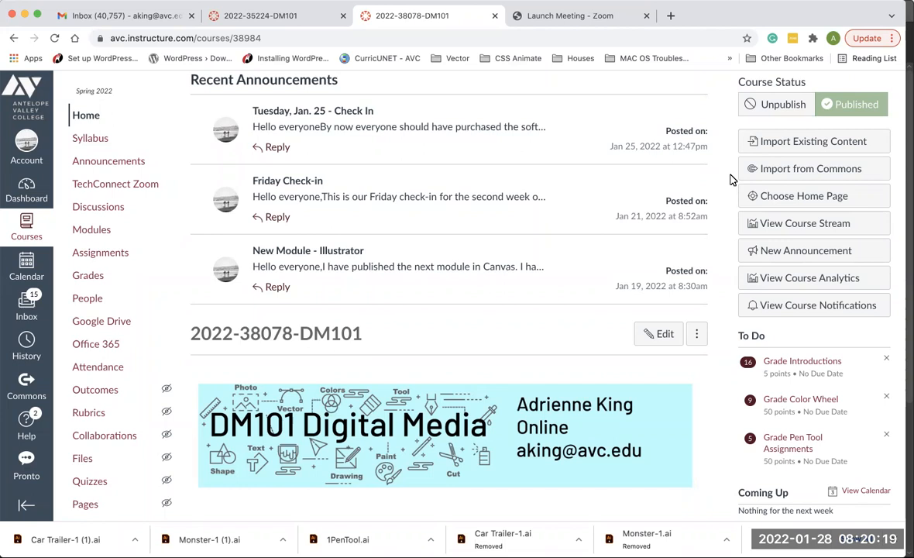
Step: Open the Pen Tool Assignments page through the Illustrator: Pen Tool module linked on the course home page
{"action": "scroll", "coordinate": [732, 180], "scroll_direction": "down", "scroll_amount": 2}
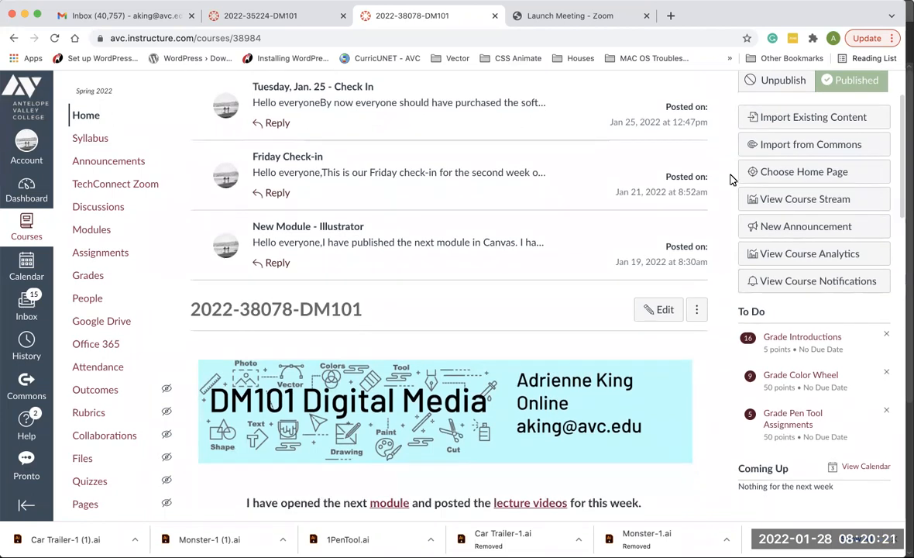
{"action": "scroll", "coordinate": [732, 180], "scroll_direction": "down", "scroll_amount": 5}
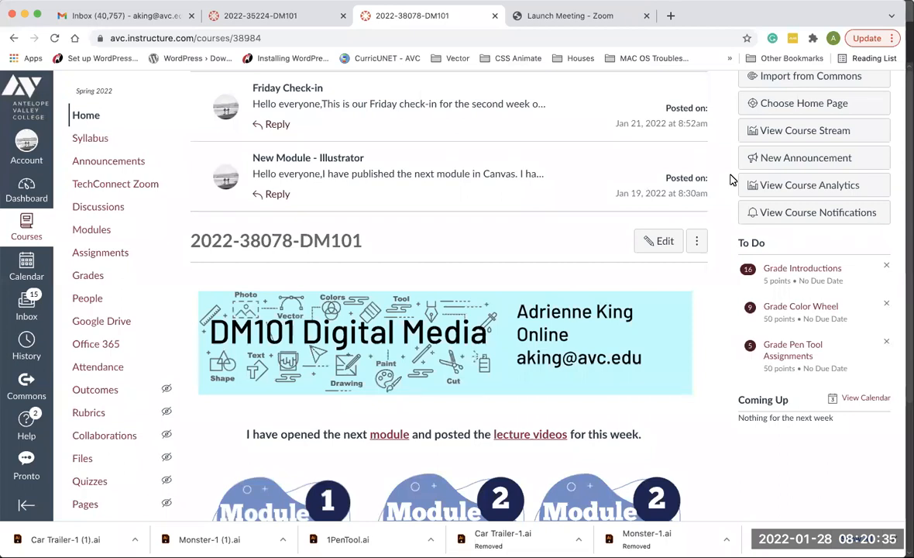
{"action": "scroll", "coordinate": [731, 179], "scroll_direction": "down", "scroll_amount": 3}
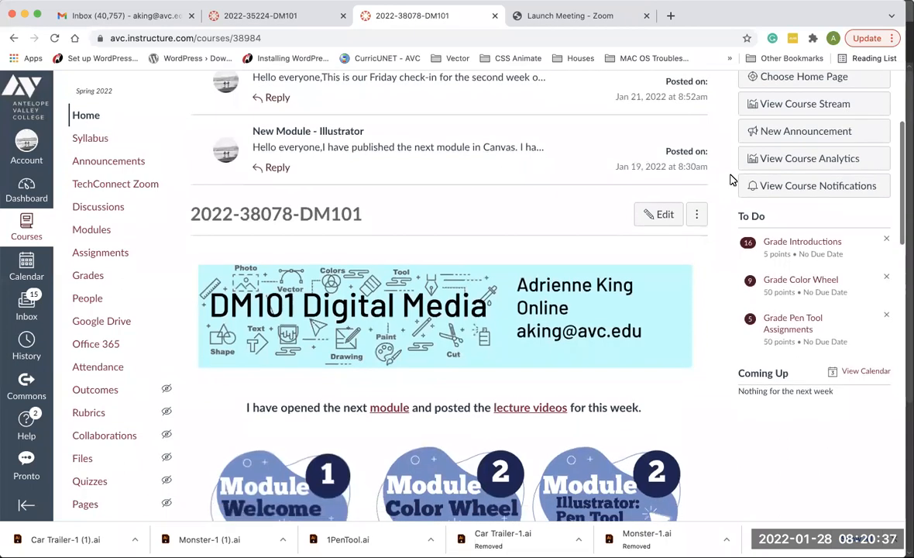
{"action": "scroll", "coordinate": [731, 180], "scroll_direction": "down", "scroll_amount": 2}
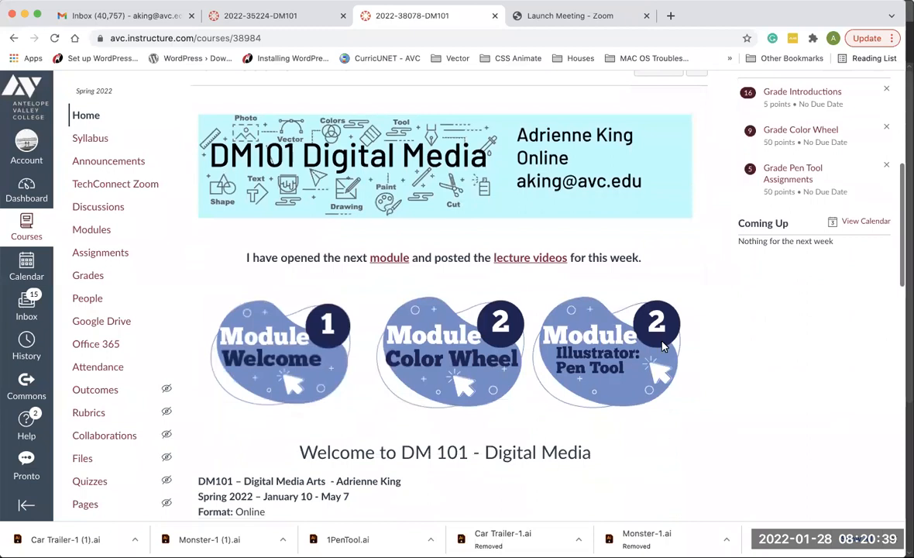
{"action": "left_click", "coordinate": [609, 361]}
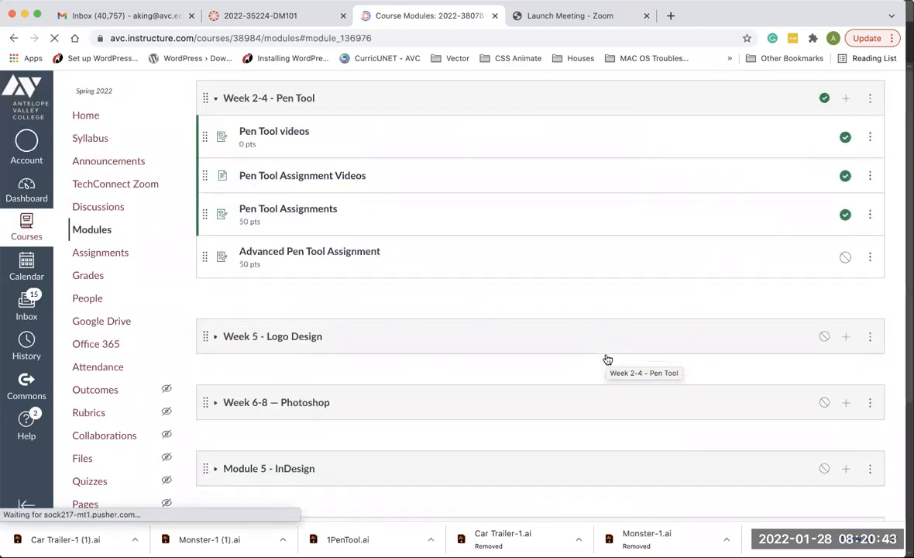
{"action": "left_click", "coordinate": [326, 213]}
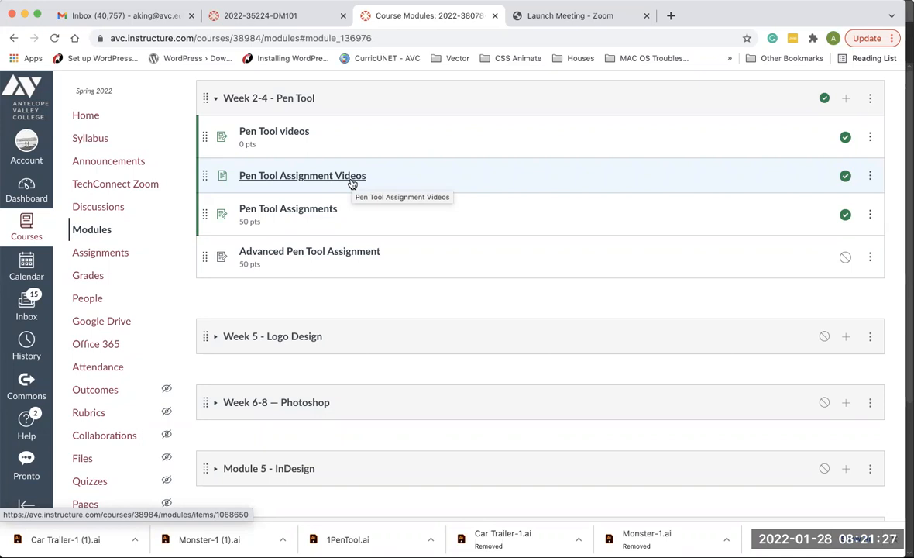
{"action": "left_click", "coordinate": [311, 214]}
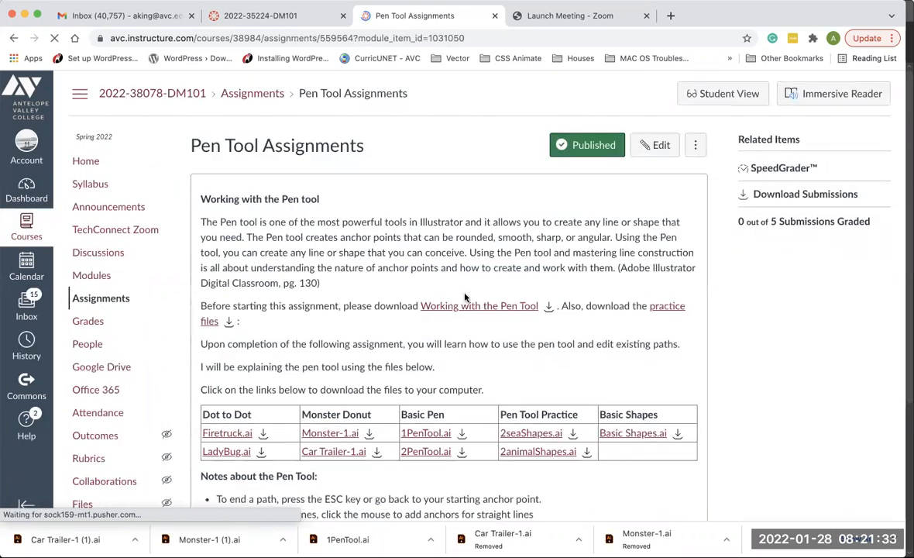
Step: Download the 1PenTool.ai practice file listed under Basic Pen in the assignment
{"action": "scroll", "coordinate": [465, 297], "scroll_direction": "down", "scroll_amount": 3}
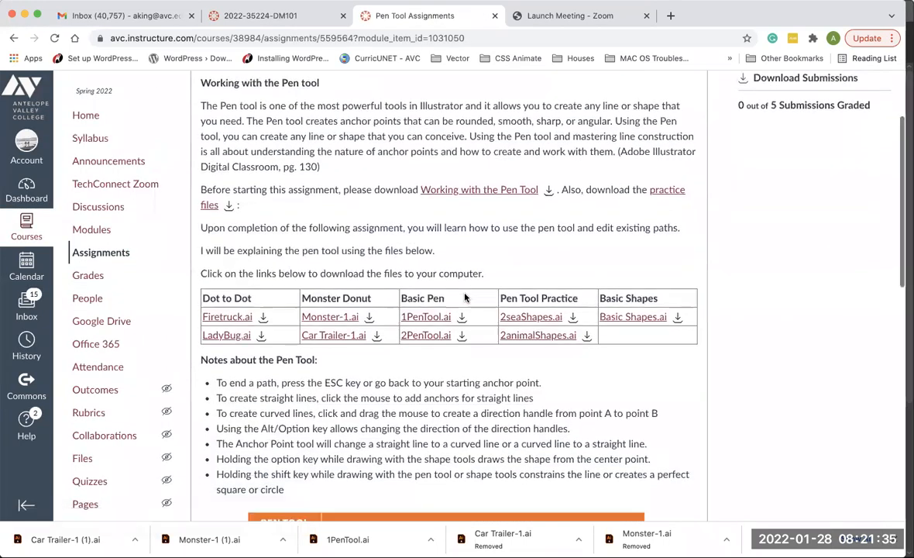
{"action": "scroll", "coordinate": [465, 297], "scroll_direction": "down", "scroll_amount": 2}
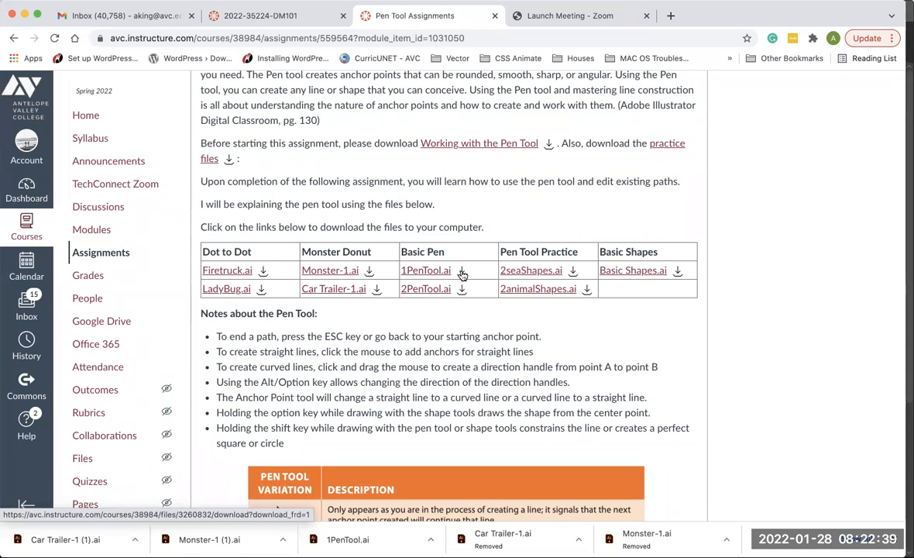
{"action": "left_click", "coordinate": [462, 272]}
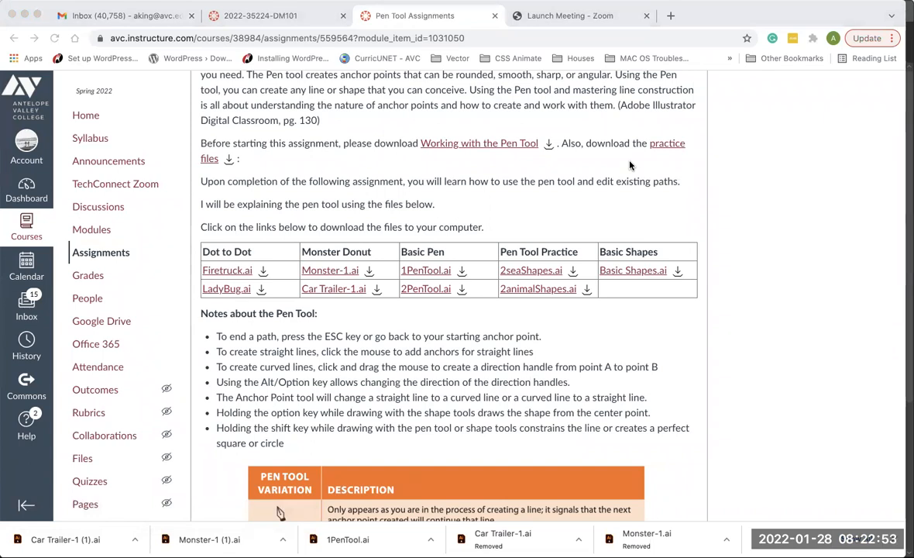
{"action": "left_click", "coordinate": [552, 123]}
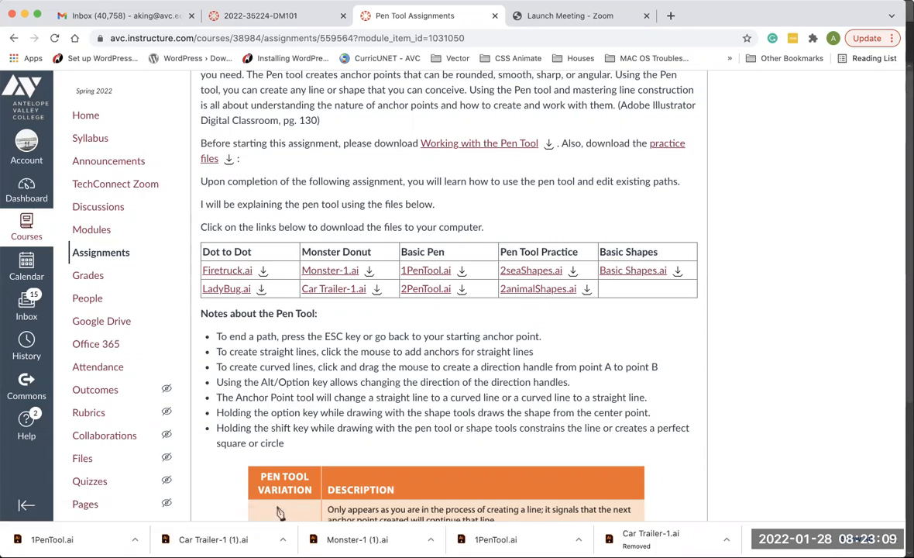
Step: Switch to Adobe Illustrator and open 1PenTool.ai from the DM101 Online folder on the Desktop
{"action": "key", "text": "super+Tab"}
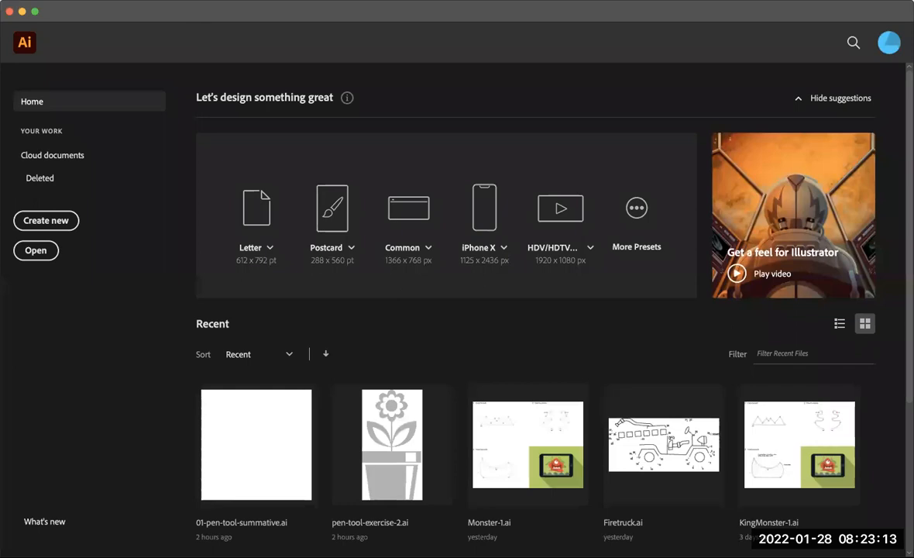
{"action": "left_click", "coordinate": [35, 251]}
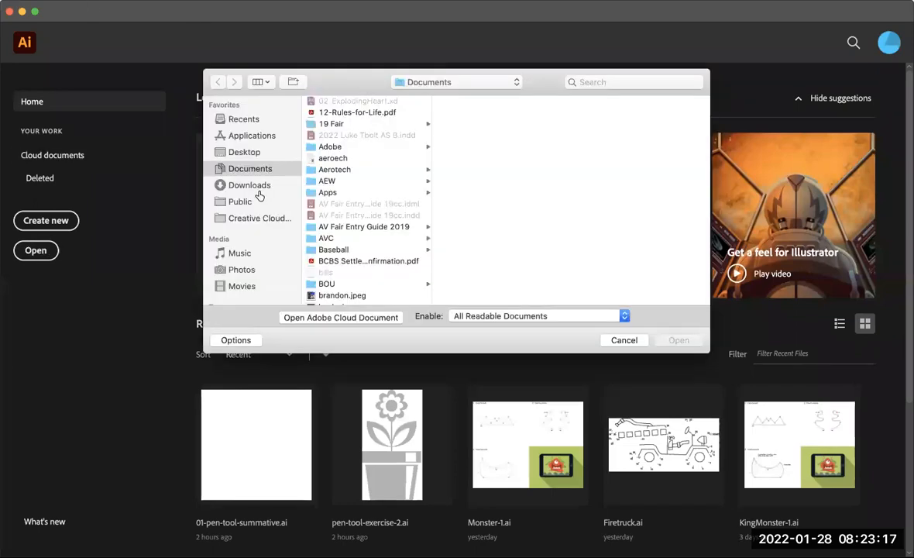
{"action": "left_click", "coordinate": [247, 153]}
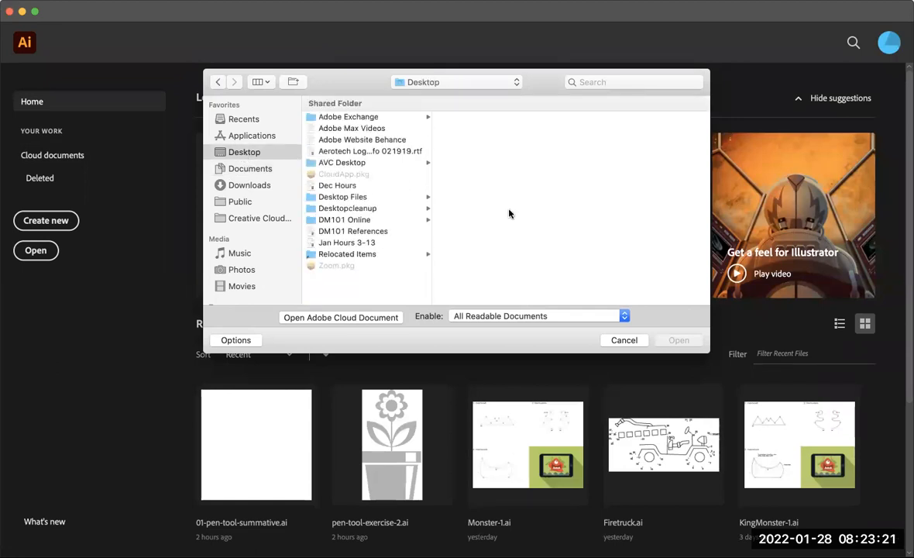
{"action": "left_click", "coordinate": [358, 221]}
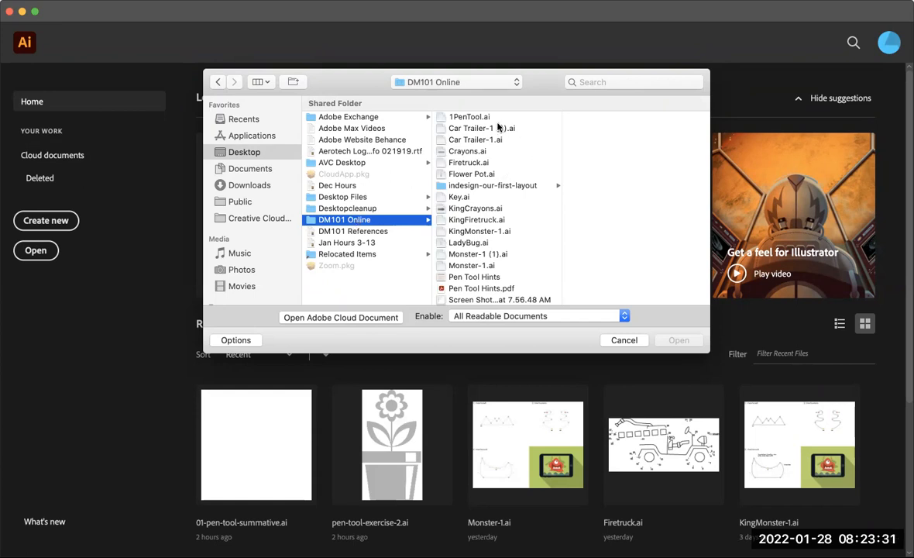
{"action": "left_click", "coordinate": [489, 117]}
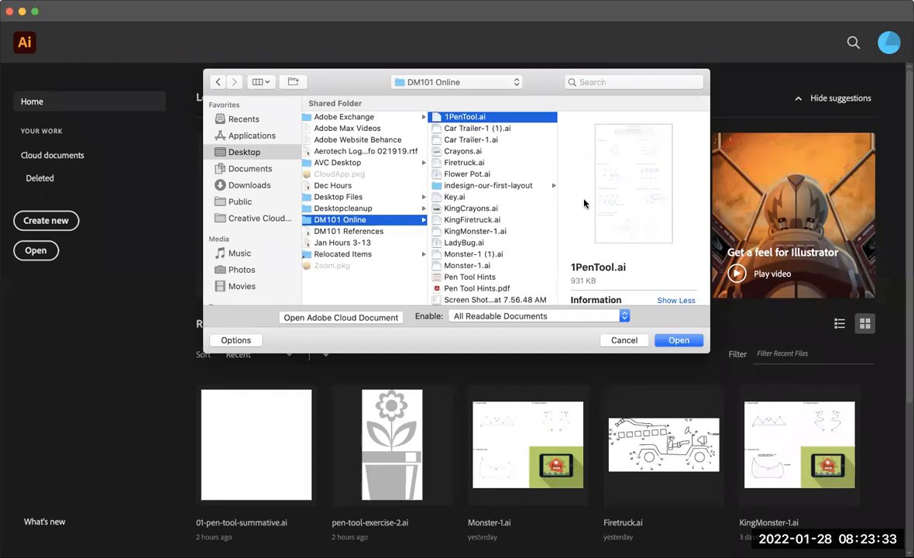
{"action": "left_click", "coordinate": [679, 341]}
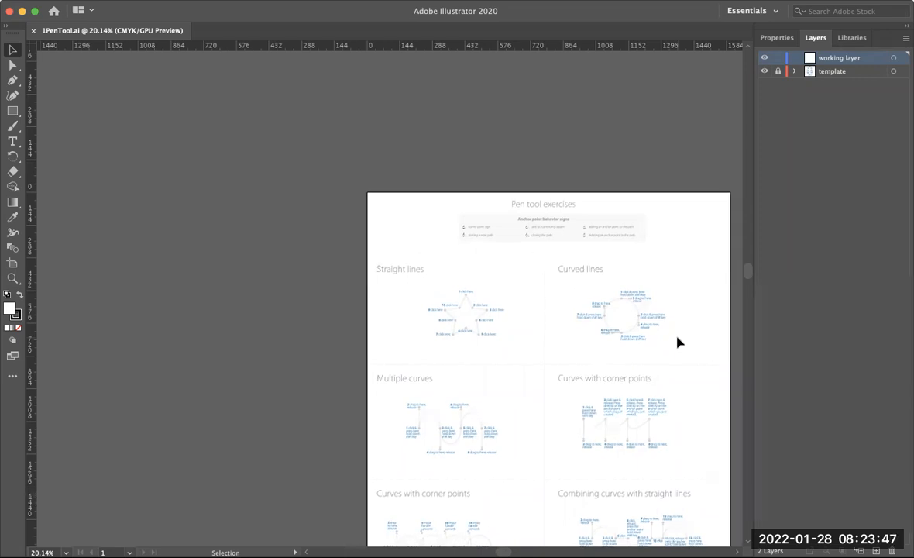
Step: Look over all the pen tool exercises on the sheet, from Straight lines to Curves with corner points and tweaking handles
{"action": "scroll", "coordinate": [678, 342], "scroll_direction": "down", "scroll_amount": 5}
{"action": "scroll", "coordinate": [678, 341], "scroll_direction": "right", "scroll_amount": 3}
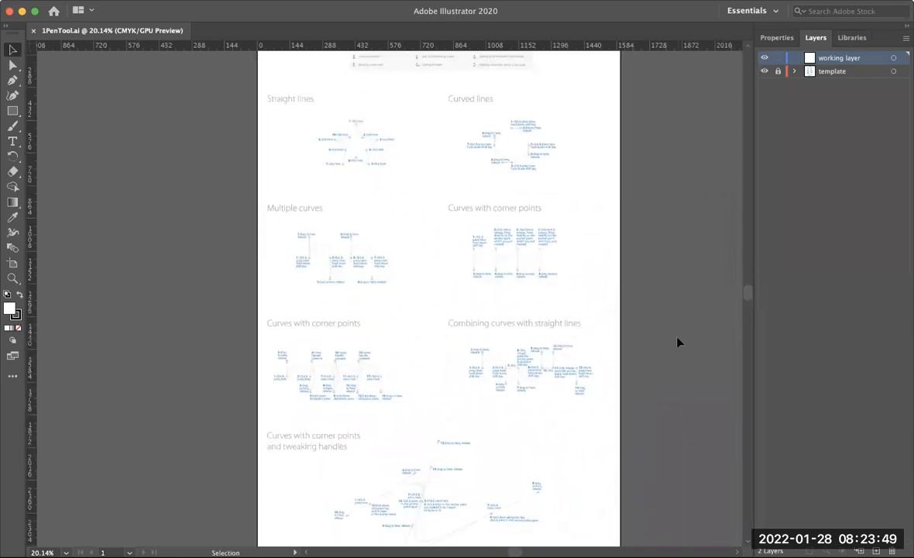
{"action": "scroll", "coordinate": [677, 341], "scroll_direction": "down", "scroll_amount": 2}
{"action": "scroll", "coordinate": [678, 342], "scroll_direction": "left", "scroll_amount": 1}
{"action": "scroll", "coordinate": [677, 342], "scroll_direction": "up", "scroll_amount": 2}
{"action": "scroll", "coordinate": [677, 342], "scroll_direction": "down", "scroll_amount": 1}
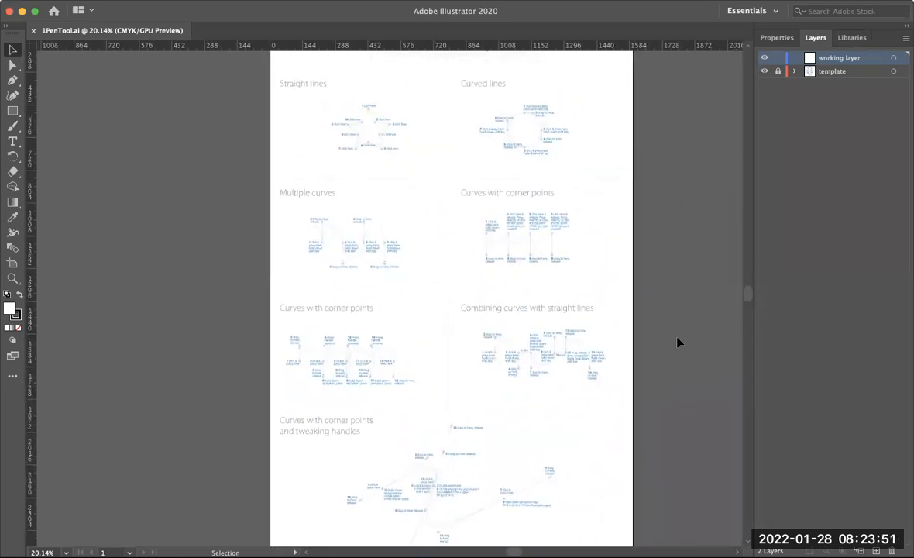
{"action": "scroll", "coordinate": [678, 341], "scroll_direction": "down", "scroll_amount": 3}
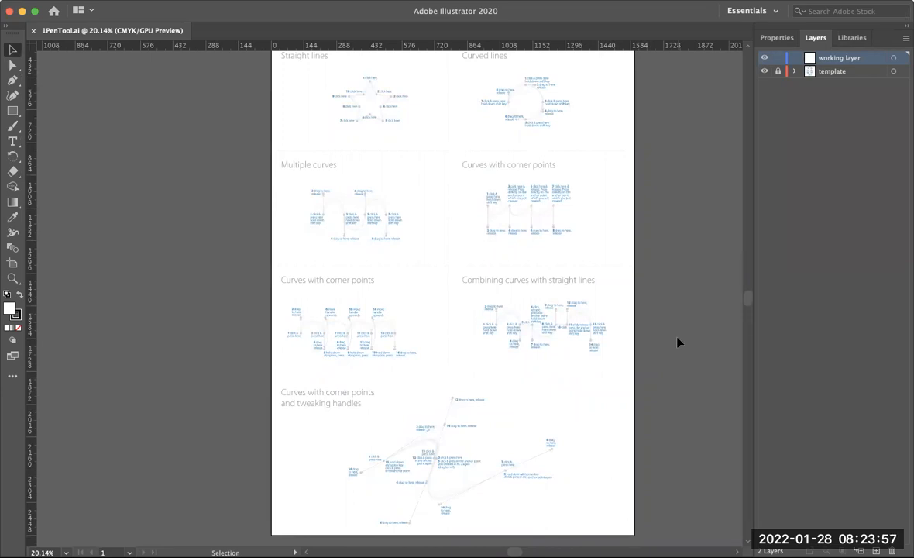
{"action": "scroll", "coordinate": [677, 342], "scroll_direction": "up", "scroll_amount": 3}
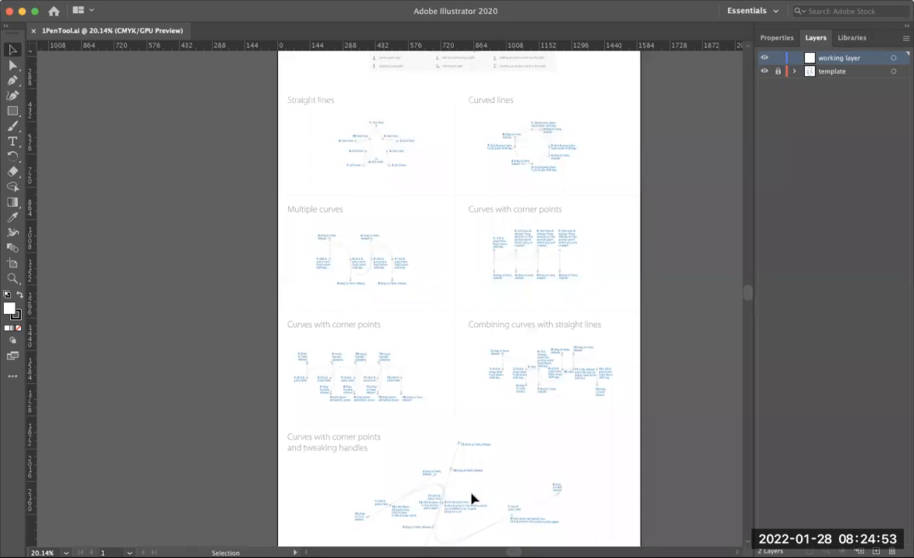
{"action": "scroll", "coordinate": [472, 498], "scroll_direction": "down", "scroll_amount": 4}
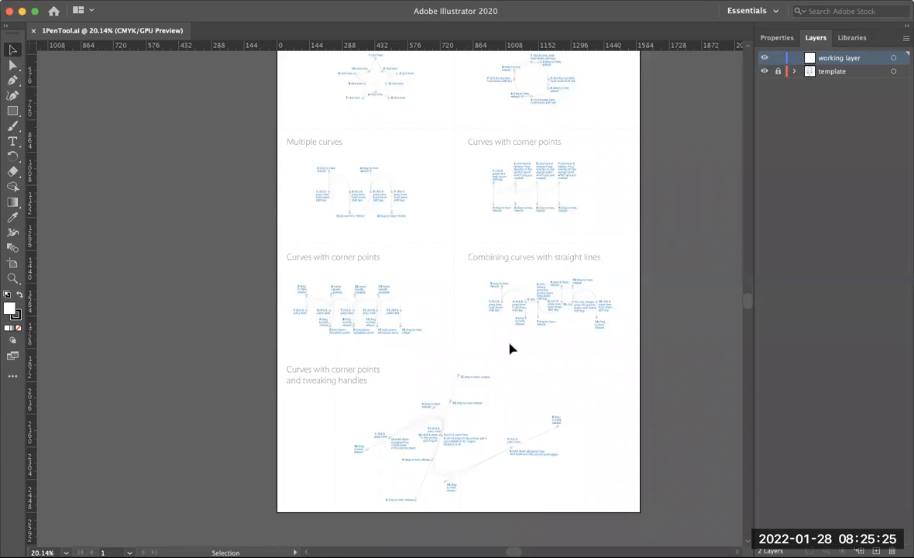
{"action": "scroll", "coordinate": [510, 349], "scroll_direction": "up", "scroll_amount": 5}
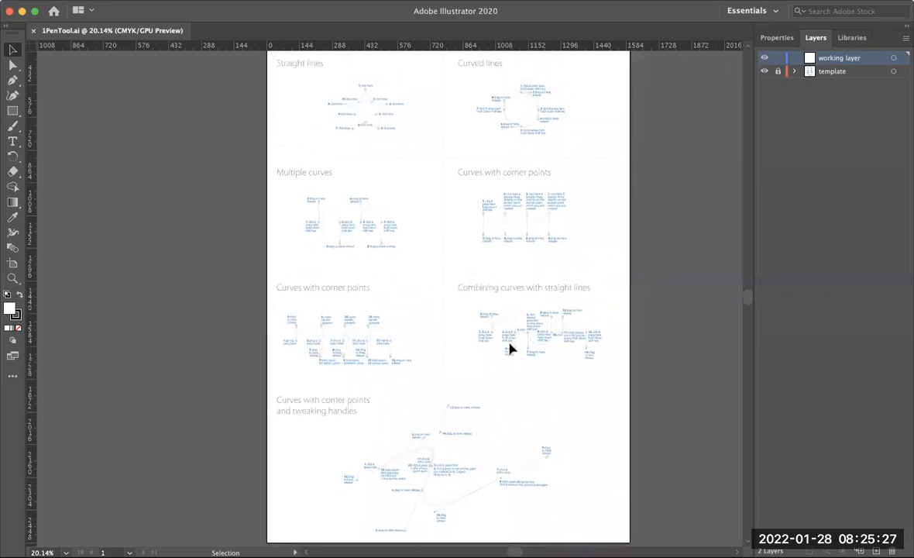
{"action": "scroll", "coordinate": [509, 348], "scroll_direction": "up", "scroll_amount": 1}
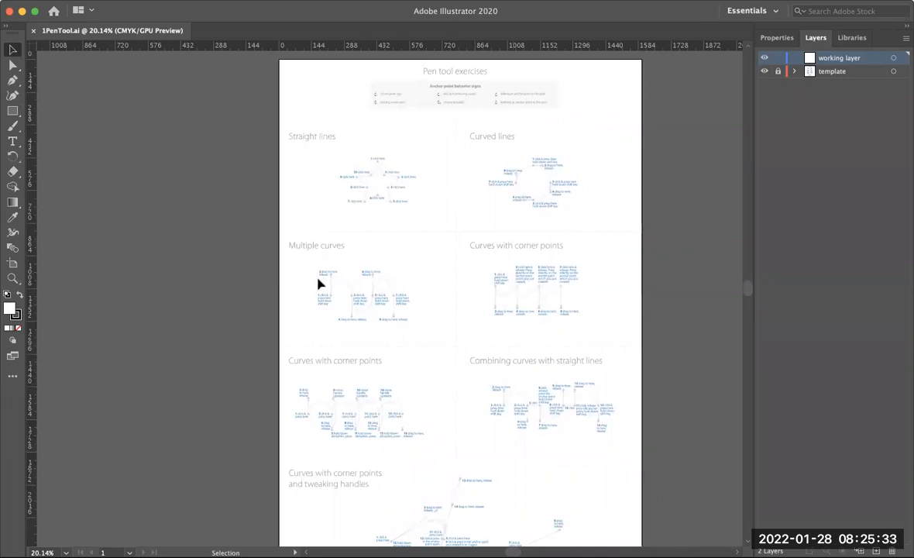
Step: Select the Pen tool and set the fill to None for tracing the Straight lines star
{"action": "scroll", "coordinate": [319, 284], "scroll_direction": "up", "scroll_amount": 1}
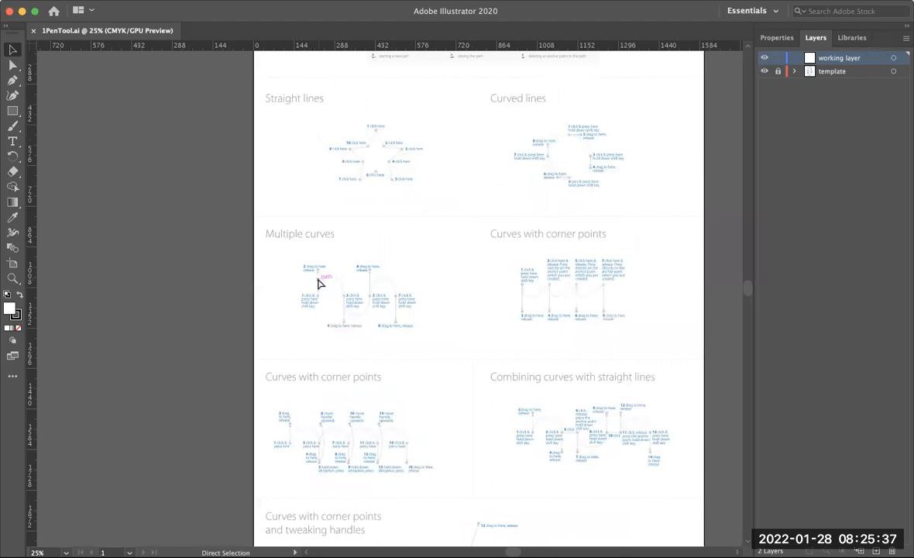
{"action": "scroll", "coordinate": [319, 283], "scroll_direction": "up", "scroll_amount": 2}
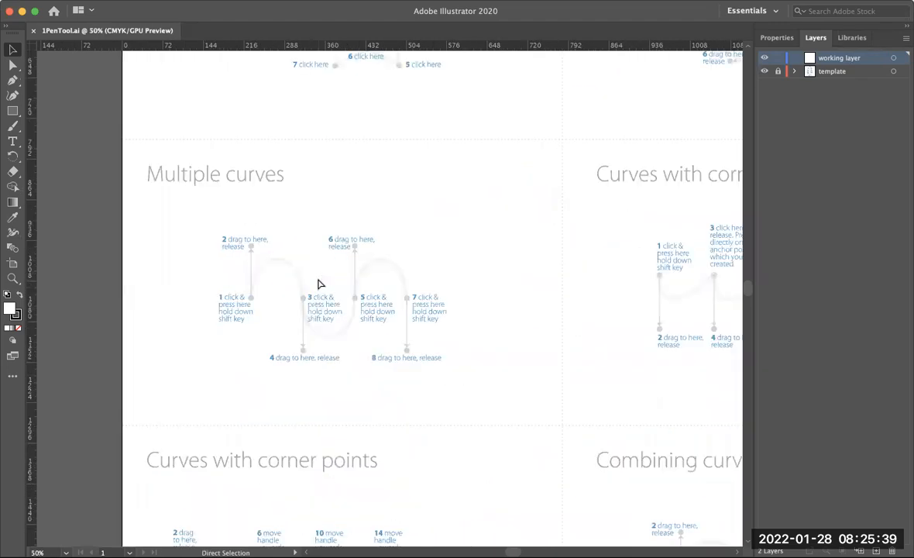
{"action": "scroll", "coordinate": [319, 284], "scroll_direction": "up", "scroll_amount": 1}
{"action": "key", "text": "space"}
{"action": "left_click_drag", "start_coordinate": [369, 312], "coordinate": [358, 431]}
{"action": "left_click_drag", "start_coordinate": [431, 283], "coordinate": [432, 394]}
{"action": "left_click_drag", "start_coordinate": [469, 178], "coordinate": [492, 284]}
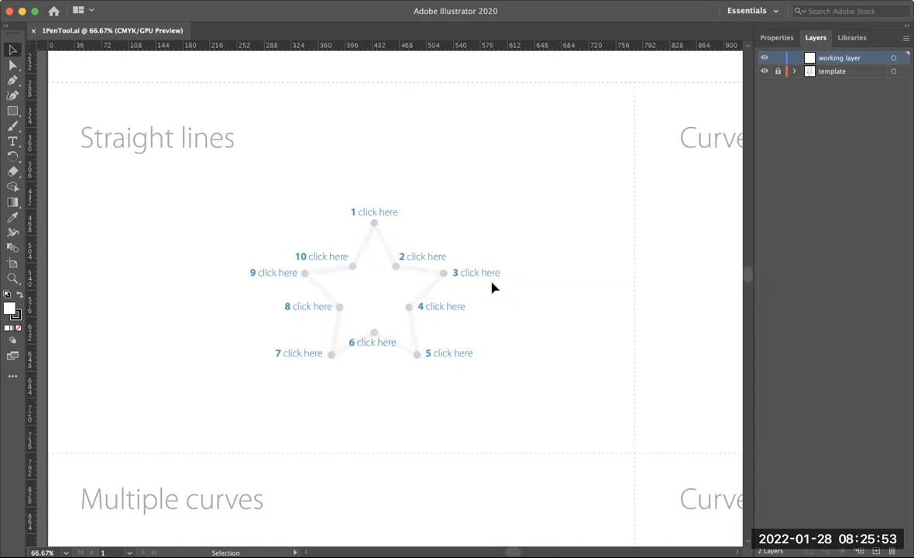
{"action": "key", "text": "a"}
{"action": "key", "text": "super+1"}
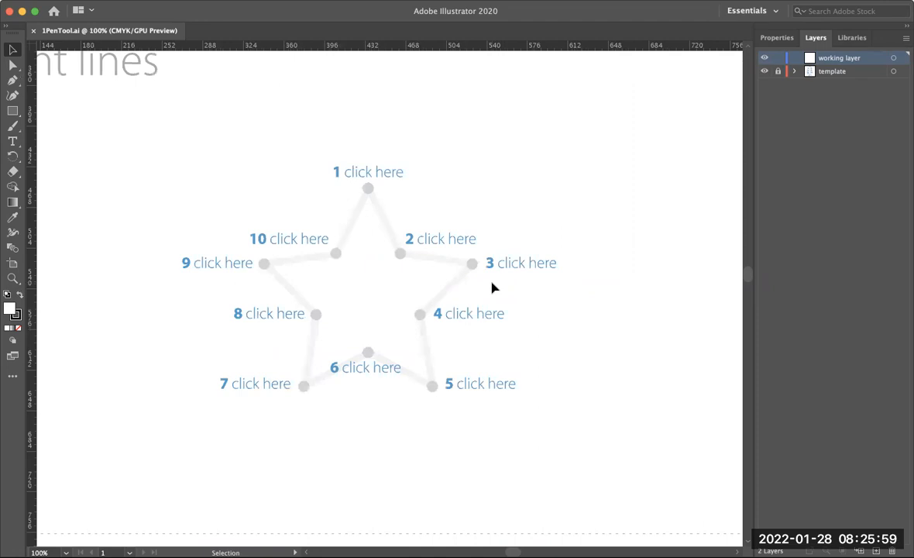
{"action": "left_click", "coordinate": [12, 82]}
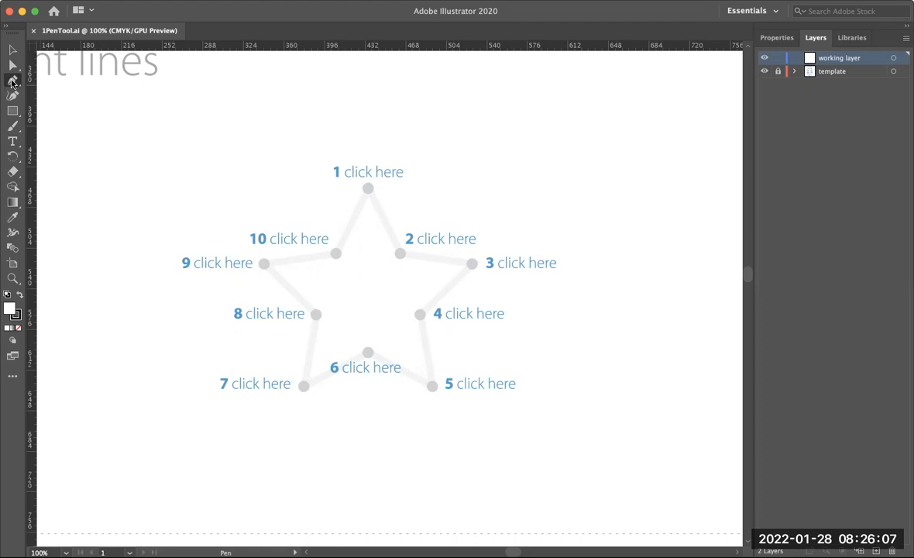
{"action": "key", "text": "super"}
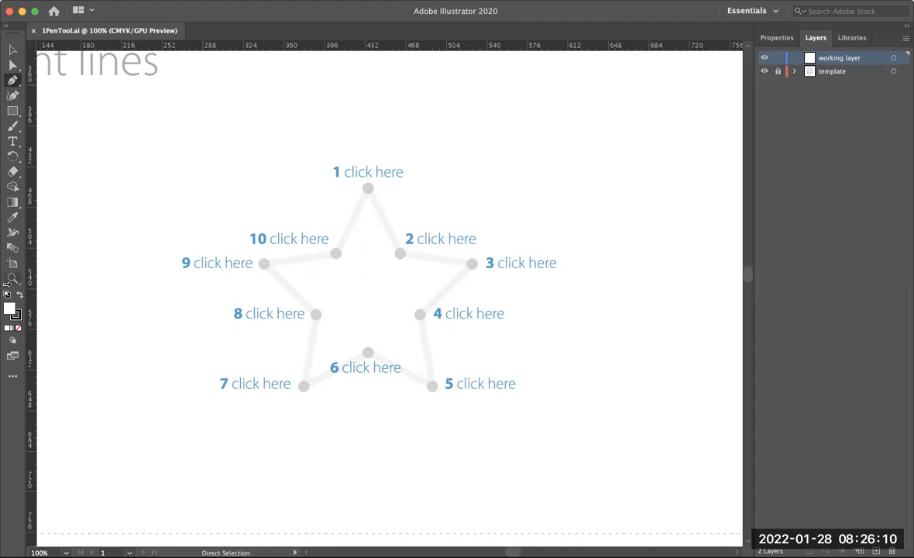
{"action": "left_click", "coordinate": [18, 329]}
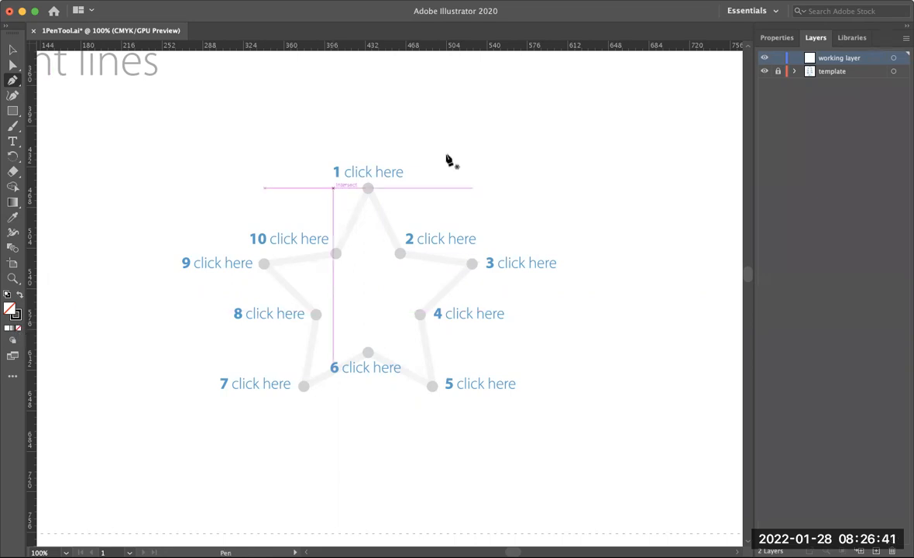
Step: Show the appearance properties and inspect the swatches available for the fill
{"action": "left_click", "coordinate": [777, 38]}
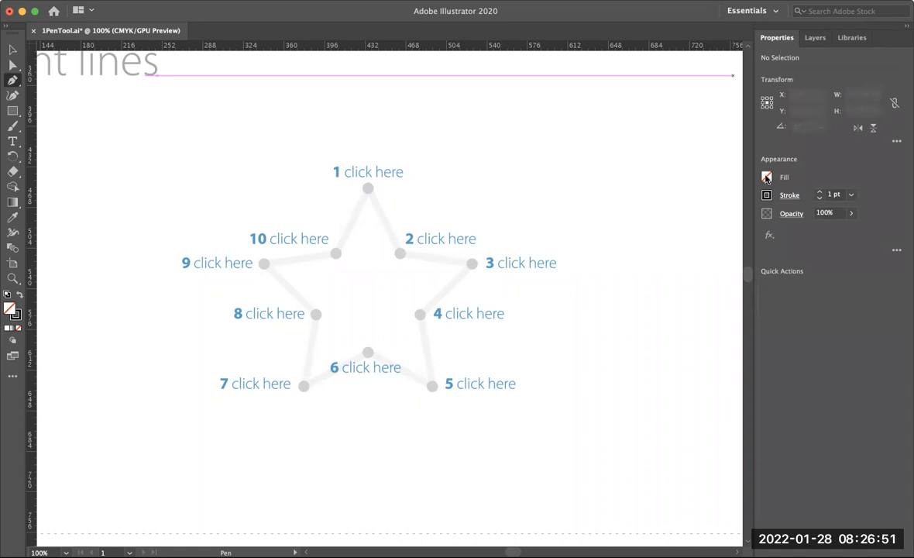
{"action": "left_click", "coordinate": [766, 177]}
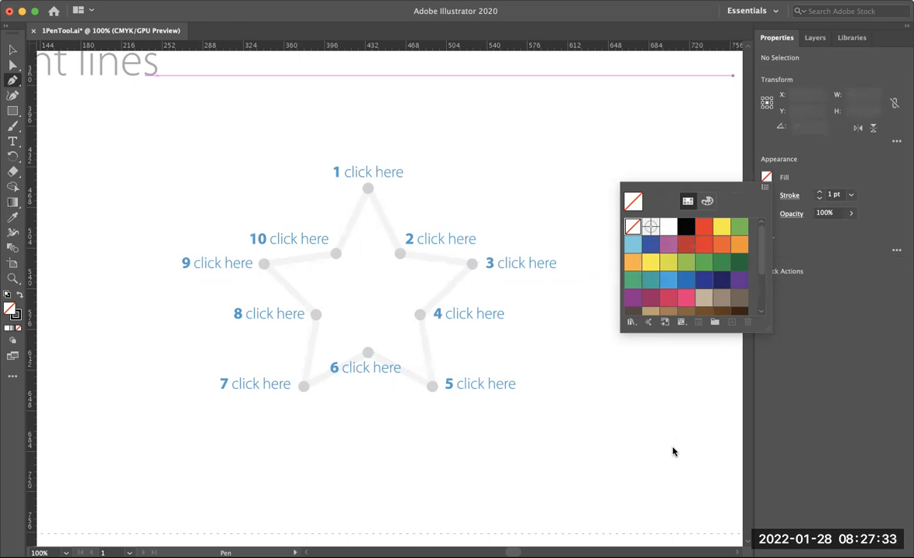
{"action": "left_click", "coordinate": [770, 177]}
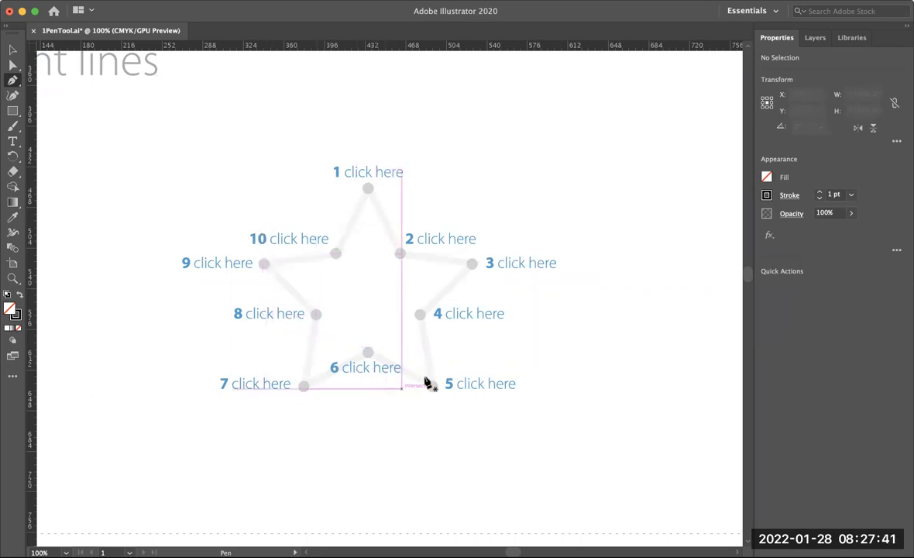
Step: Trace the Straight lines star with ten corner anchors, from point 1 through point 10, and close the path at point 1
{"action": "left_click", "coordinate": [367, 188]}
{"action": "left_click", "coordinate": [400, 255]}
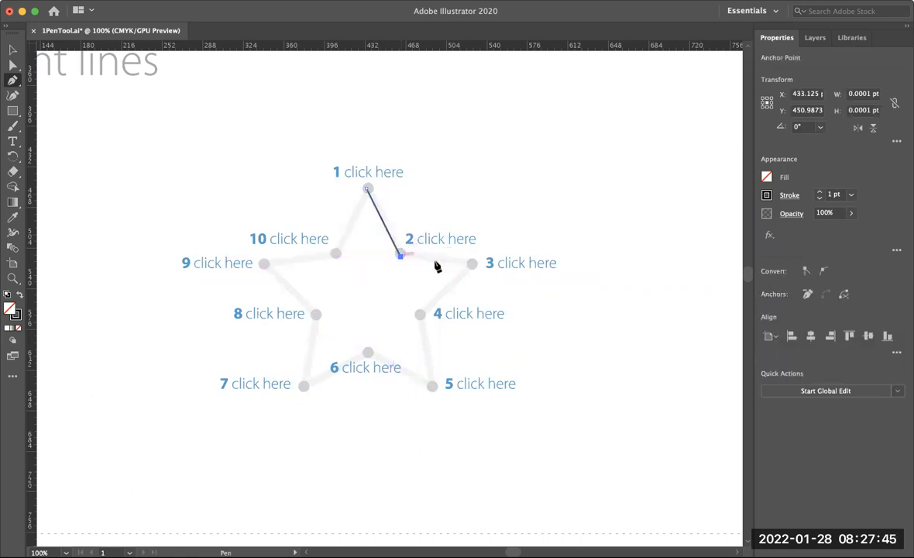
{"action": "left_click", "coordinate": [473, 263]}
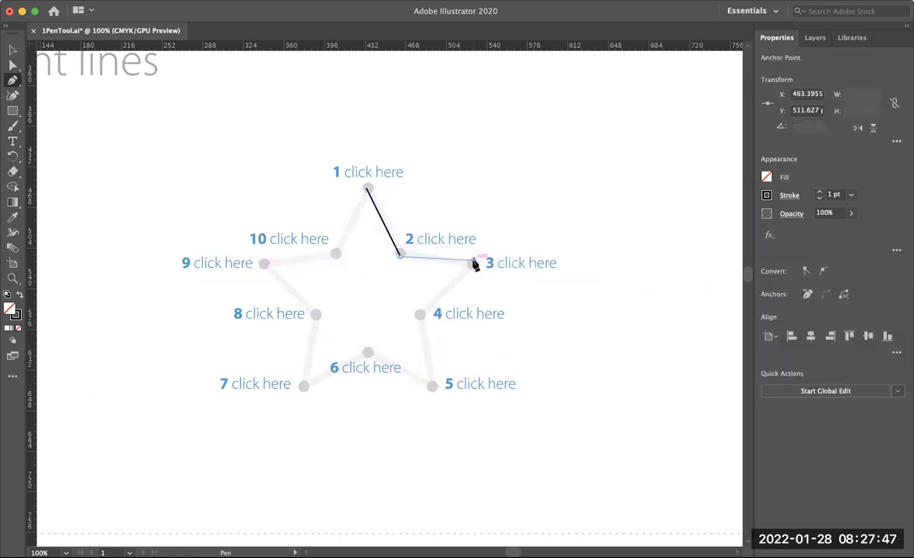
{"action": "left_click", "coordinate": [419, 314]}
{"action": "left_click", "coordinate": [432, 385]}
{"action": "left_click", "coordinate": [368, 352]}
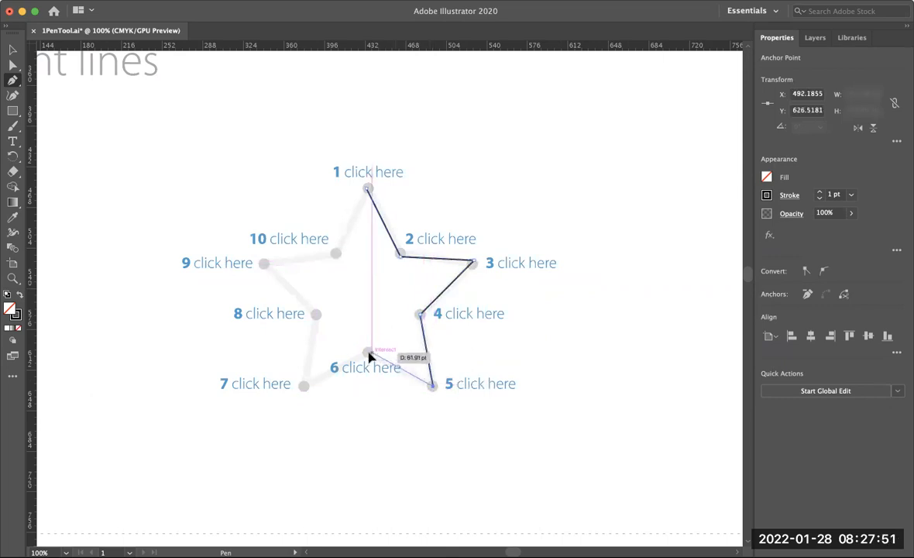
{"action": "left_click", "coordinate": [304, 386]}
{"action": "left_click", "coordinate": [316, 314]}
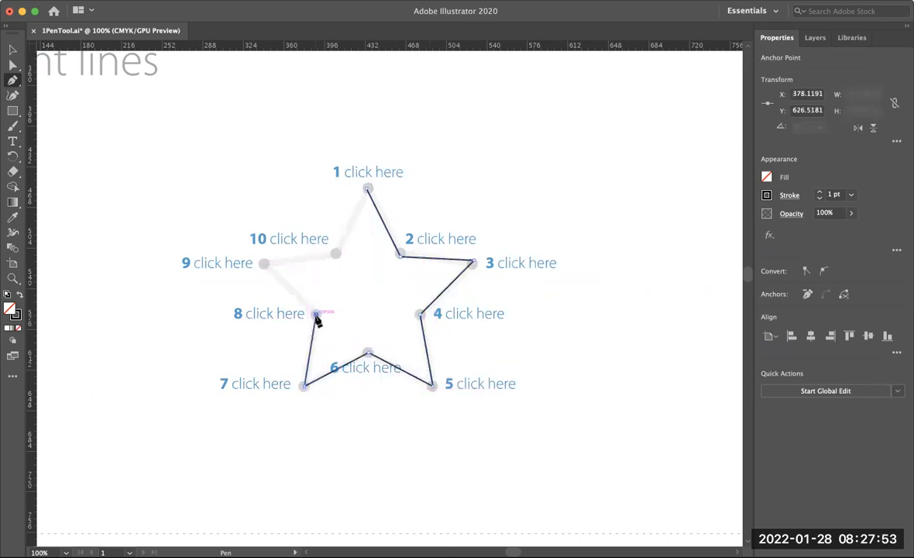
{"action": "left_click", "coordinate": [264, 264]}
{"action": "left_click", "coordinate": [335, 253]}
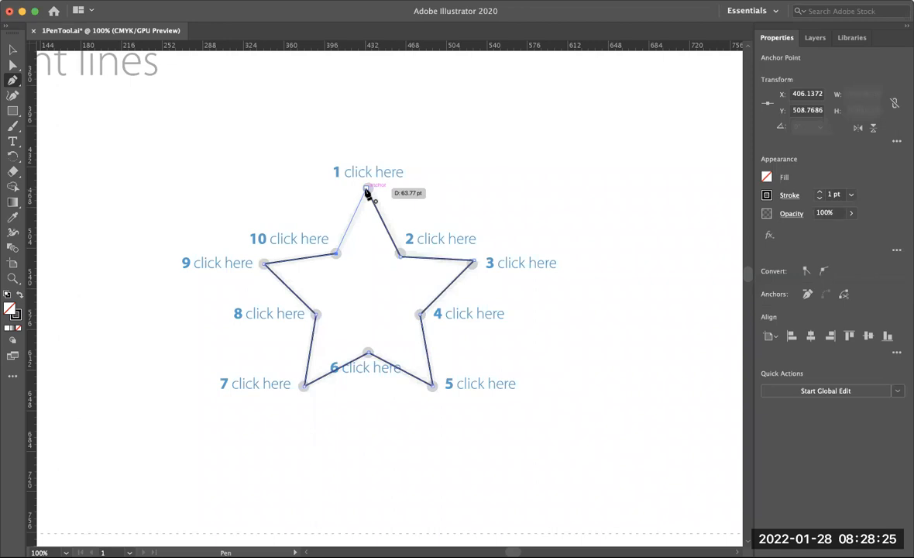
{"action": "left_click", "coordinate": [367, 189]}
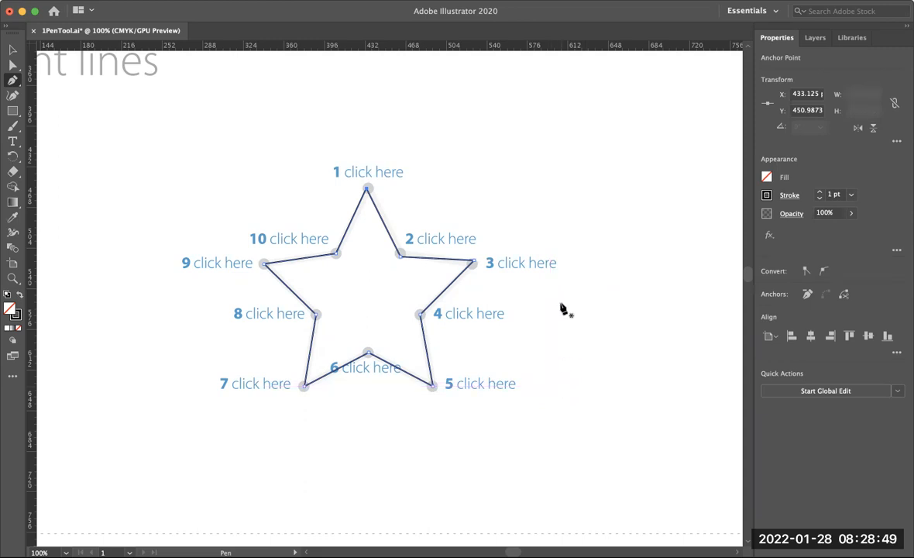
Step: Delete the traced star path and undo the deletion
{"action": "key", "text": "Delete"}
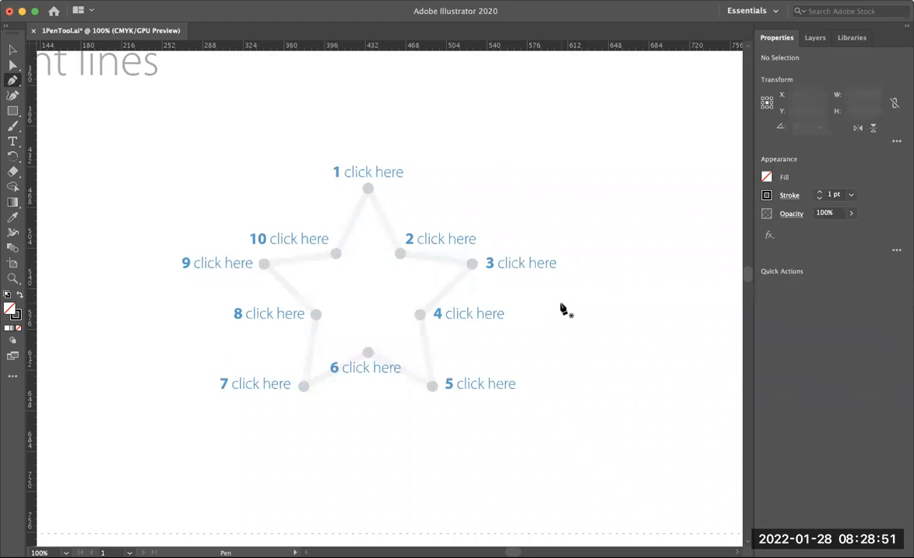
{"action": "key", "text": "super+z"}
{"action": "key", "text": "super+z"}
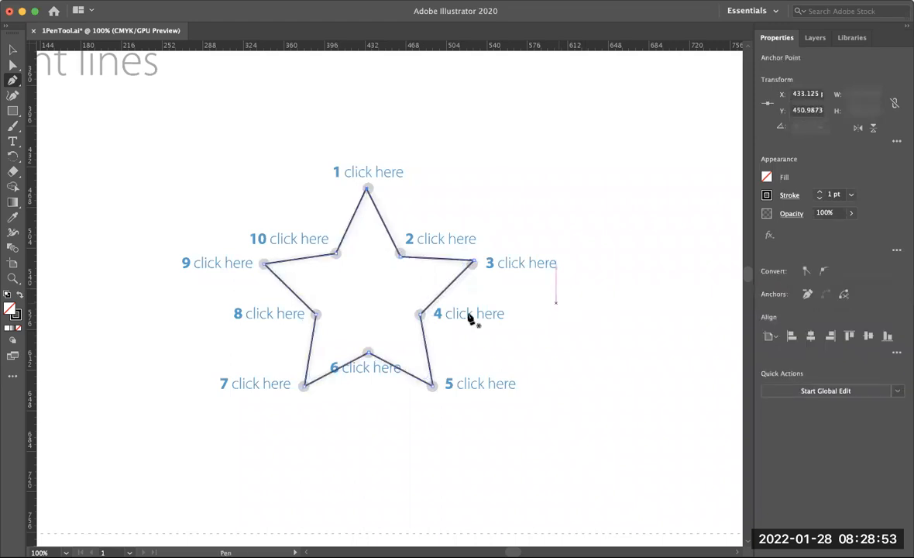
Step: Deselect the traced star with the Selection tool, reselect its path and delete it
{"action": "key", "text": "super"}
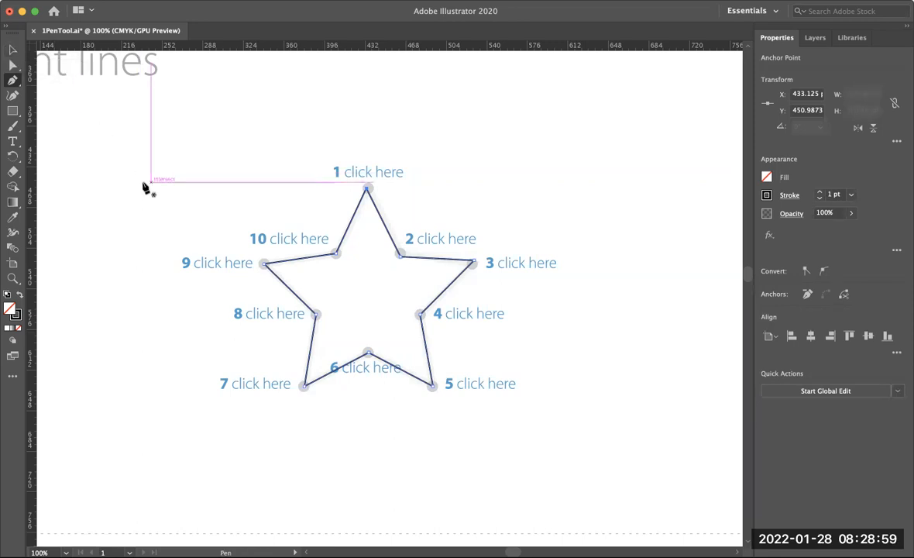
{"action": "key", "text": "super"}
{"action": "left_click", "coordinate": [12, 50]}
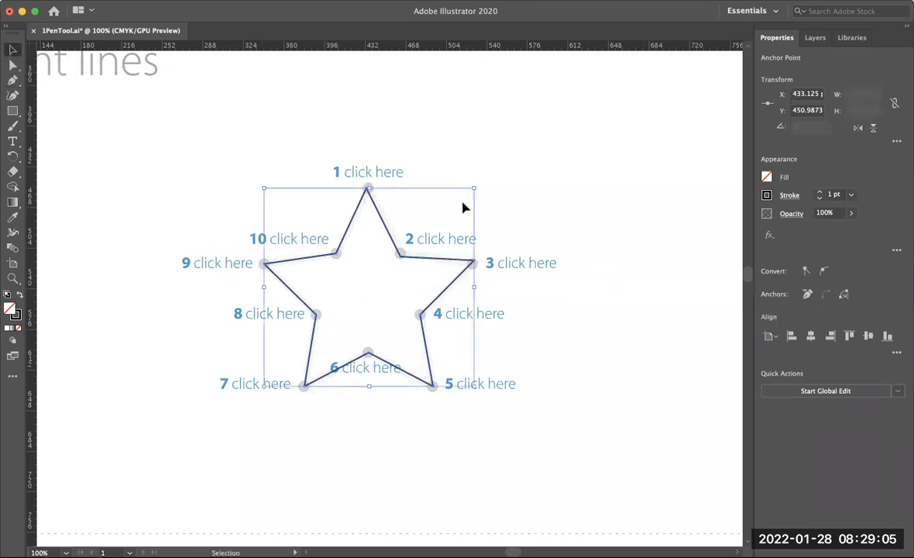
{"action": "left_click", "coordinate": [521, 204]}
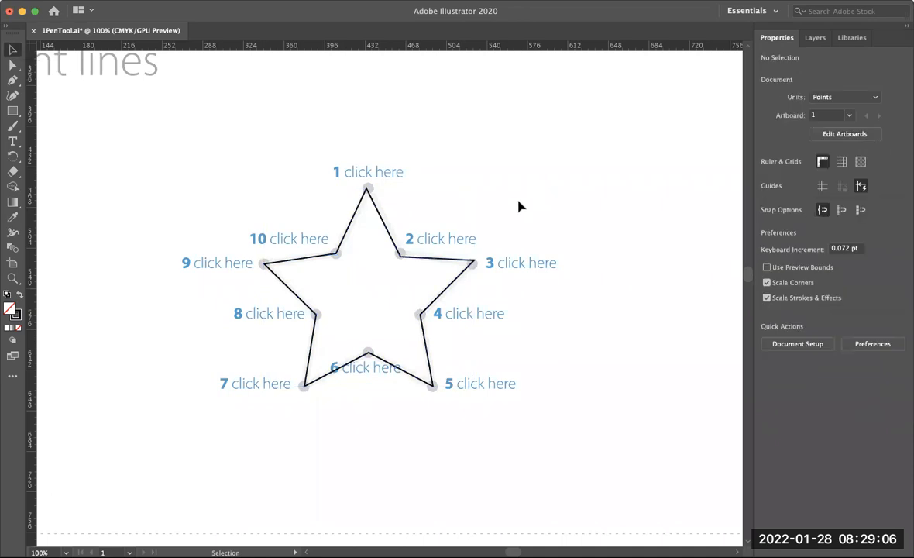
{"action": "left_click", "coordinate": [457, 261]}
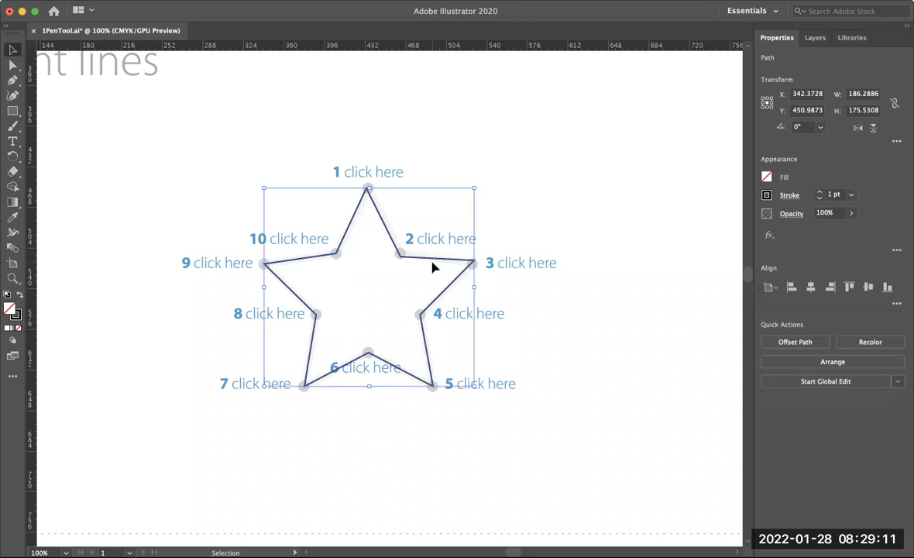
{"action": "key", "text": "Delete"}
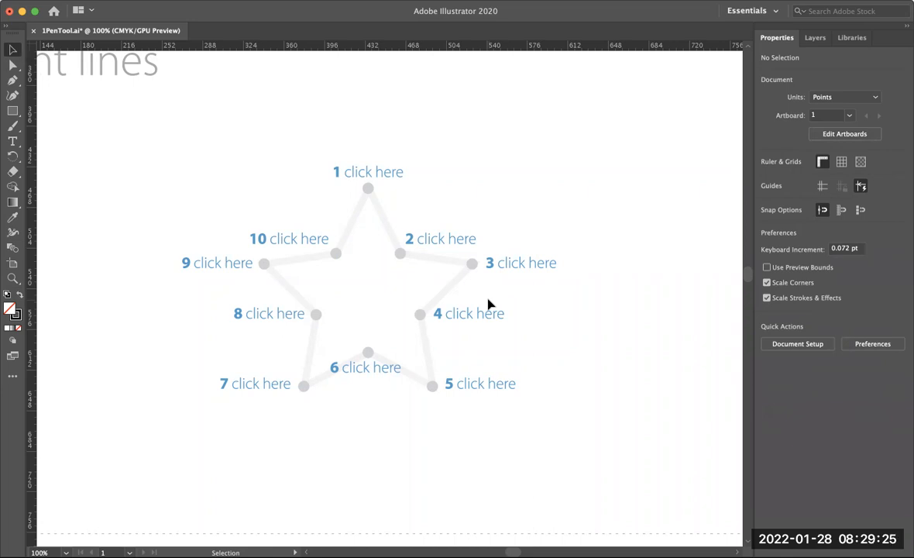
Step: Go to the circle exercise beside the Straight lines star and select the Pen tool
{"action": "scroll", "coordinate": [488, 303], "scroll_direction": "right", "scroll_amount": 2}
{"action": "scroll", "coordinate": [488, 304], "scroll_direction": "up", "scroll_amount": 1}
{"action": "left_click_drag", "start_coordinate": [559, 278], "coordinate": [155, 218]}
{"action": "left_click_drag", "start_coordinate": [552, 241], "coordinate": [300, 248]}
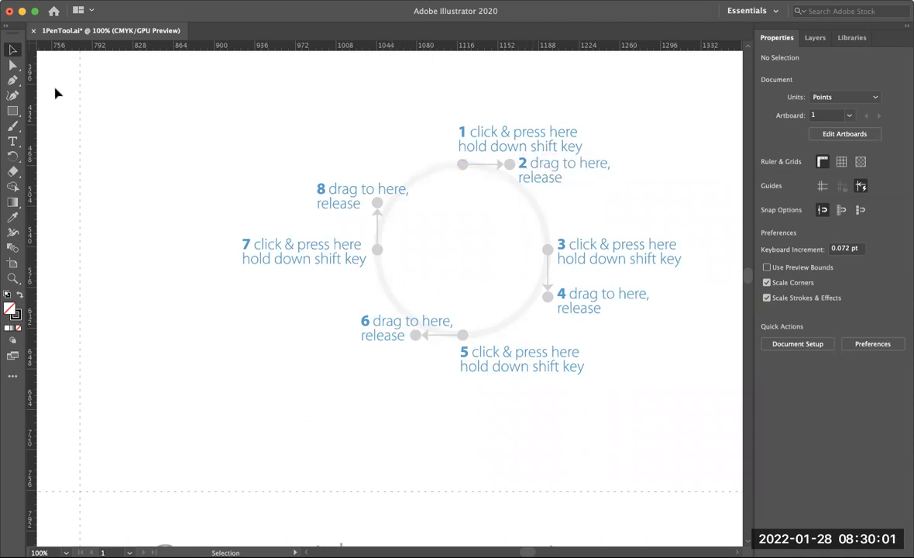
{"action": "left_click", "coordinate": [12, 83]}
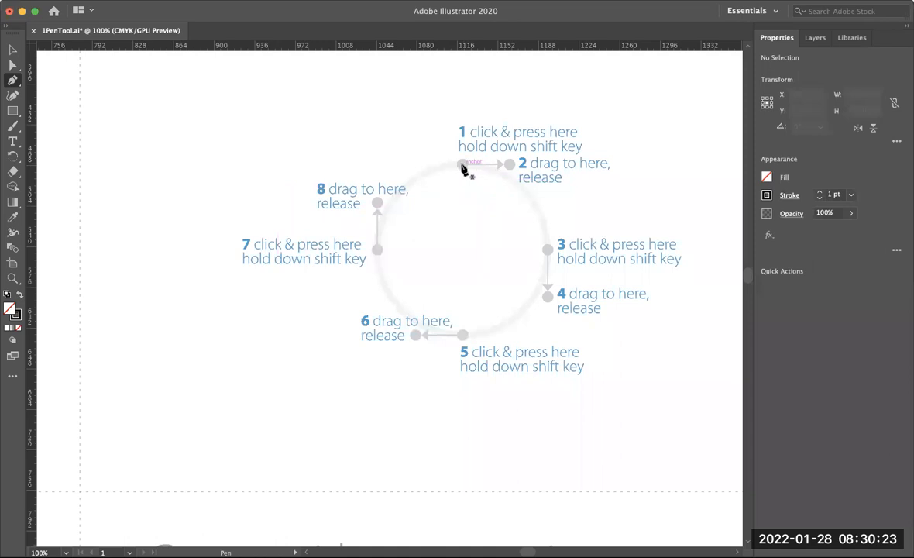
{"action": "left_click_drag", "start_coordinate": [462, 164], "coordinate": [415, 176]}
{"action": "key", "text": "shift"}
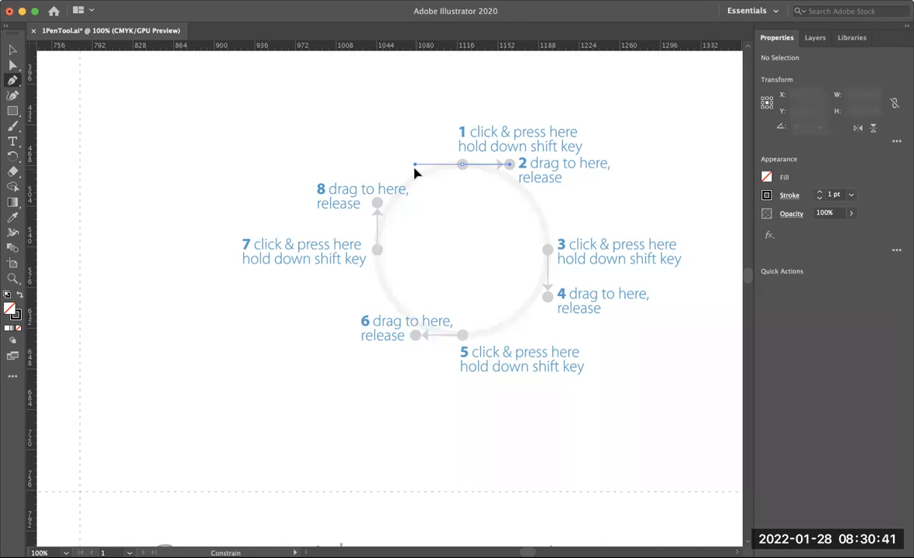
{"action": "left_click", "coordinate": [415, 167]}
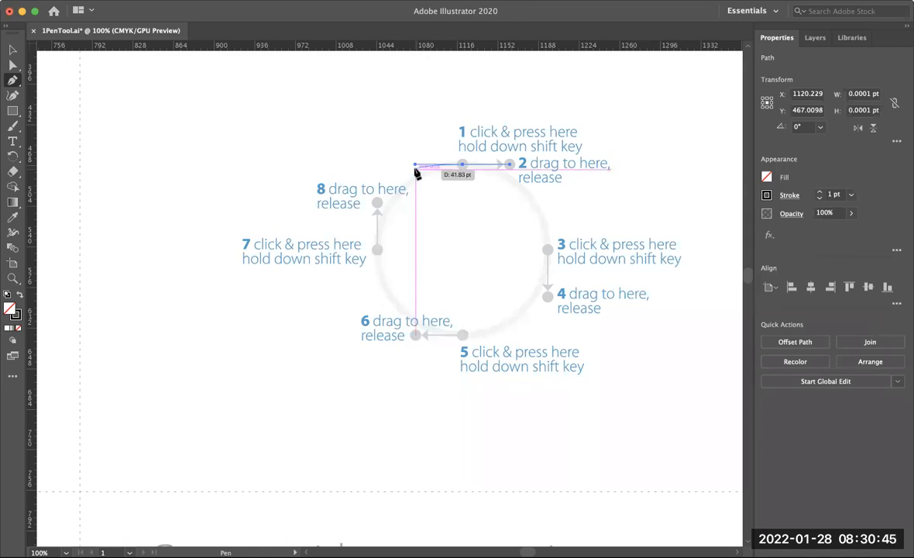
{"action": "left_click_drag", "start_coordinate": [462, 164], "coordinate": [509, 164]}
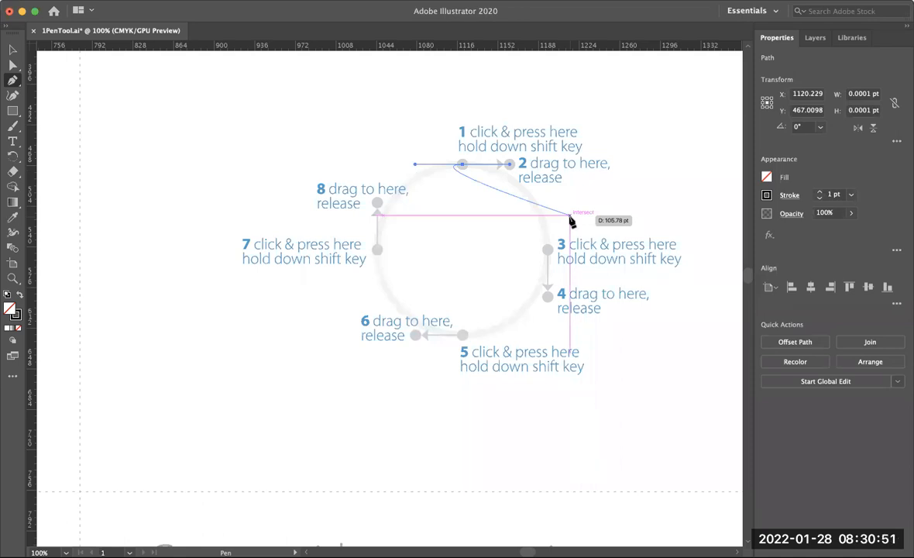
{"action": "key", "text": "super+z"}
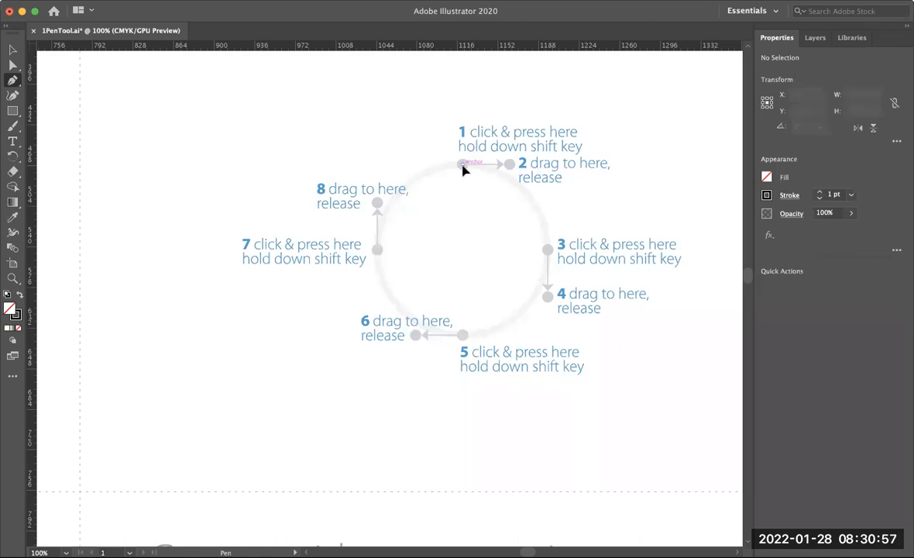
Step: Draw the circle's first quarter with smooth anchors at points 1 and 3, pulling straight constrained handles to points 2 and 4
{"action": "left_click_drag", "start_coordinate": [465, 169], "coordinate": [509, 167]}
{"action": "key", "text": "shift"}
{"action": "left_click_drag", "start_coordinate": [509, 168], "coordinate": [513, 176]}
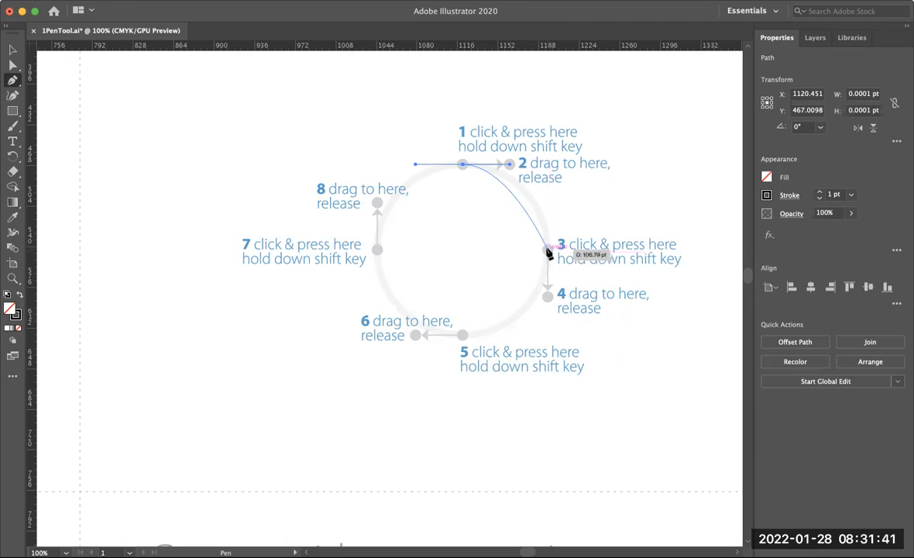
{"action": "left_click", "coordinate": [547, 251]}
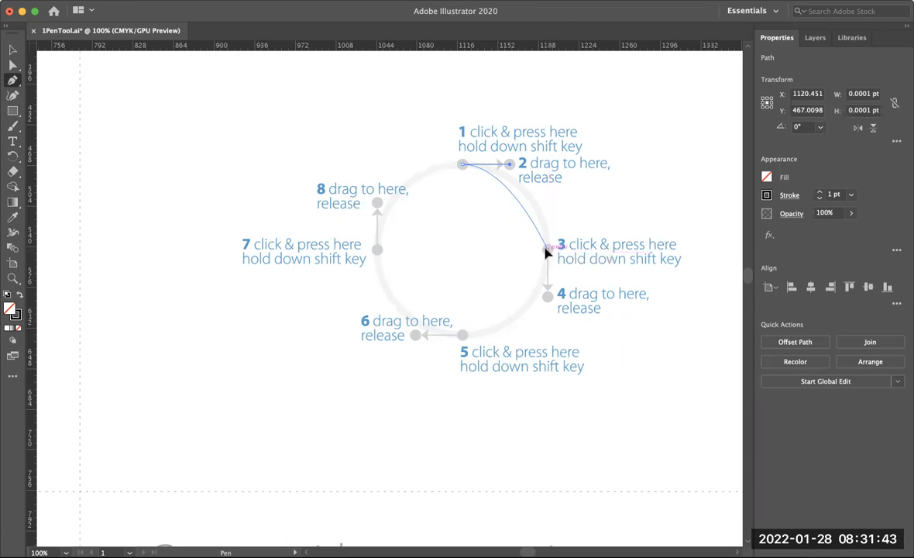
{"action": "left_click_drag", "start_coordinate": [547, 251], "coordinate": [549, 301]}
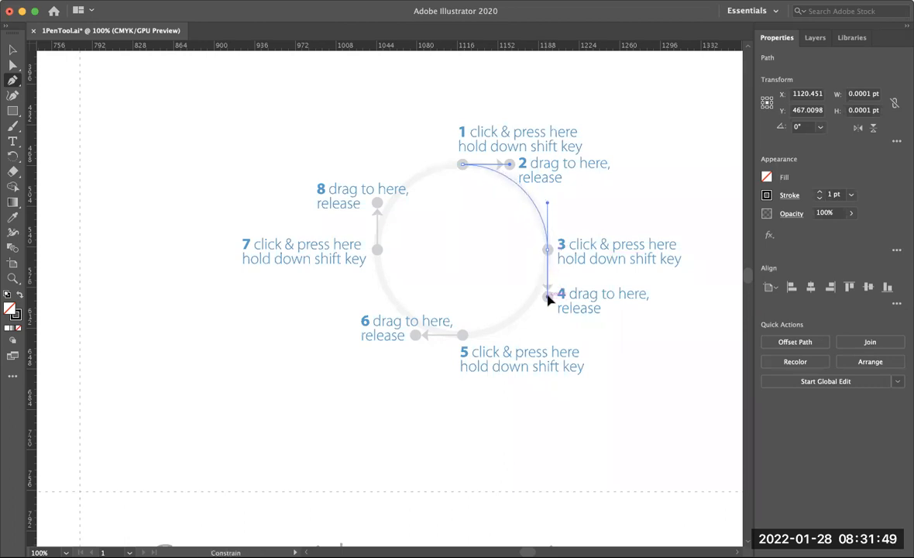
{"action": "left_click_drag", "start_coordinate": [548, 301], "coordinate": [547, 301]}
{"action": "left_click_drag", "start_coordinate": [549, 301], "coordinate": [548, 302]}
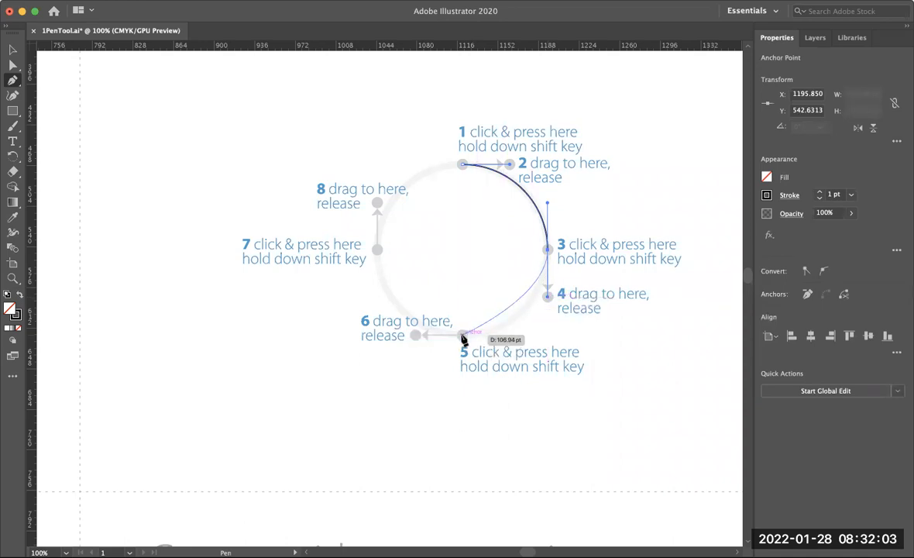
Step: Continue the circle with smooth anchors at points 5 and 7, pulling straight constrained handles to points 6 and 8
{"action": "left_click_drag", "start_coordinate": [463, 338], "coordinate": [463, 339]}
{"action": "key", "text": "shift"}
{"action": "left_click_drag", "start_coordinate": [461, 335], "coordinate": [413, 335]}
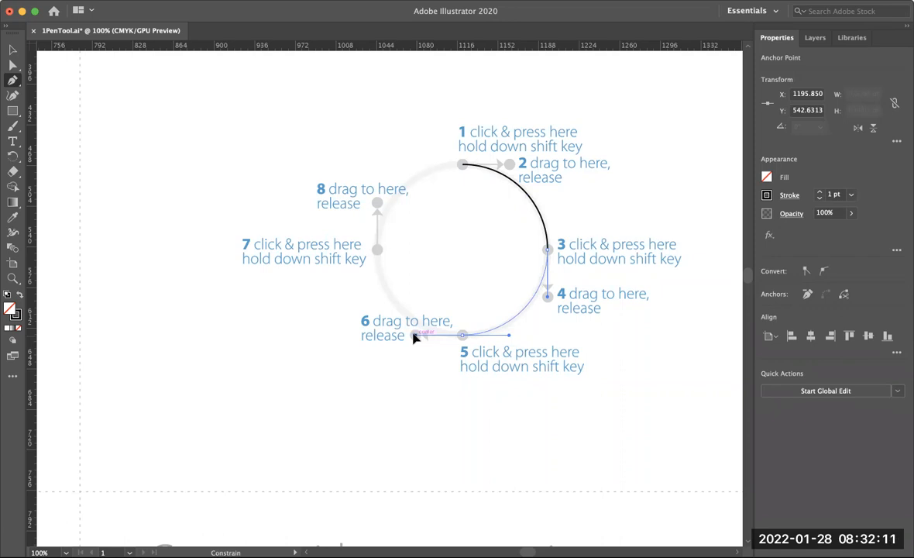
{"action": "left_click_drag", "start_coordinate": [415, 335], "coordinate": [415, 335]}
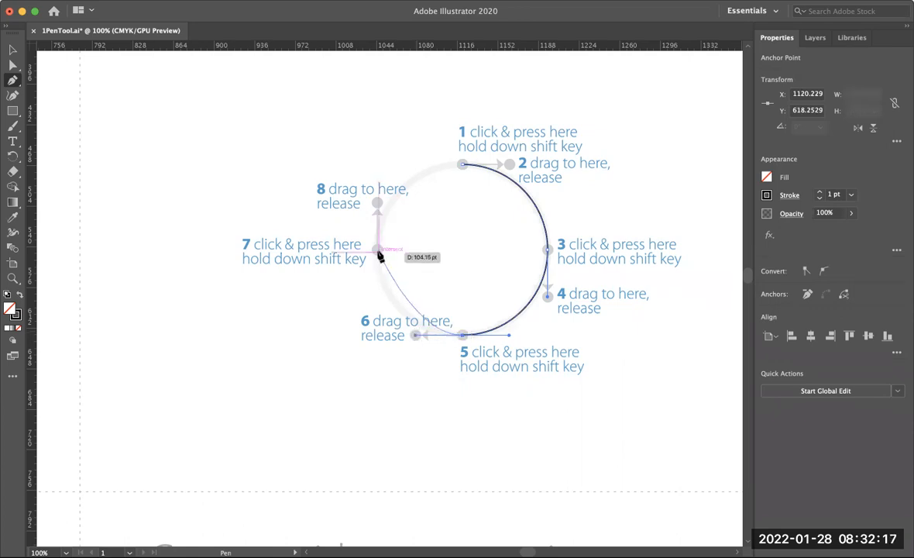
{"action": "left_click_drag", "start_coordinate": [377, 249], "coordinate": [376, 205]}
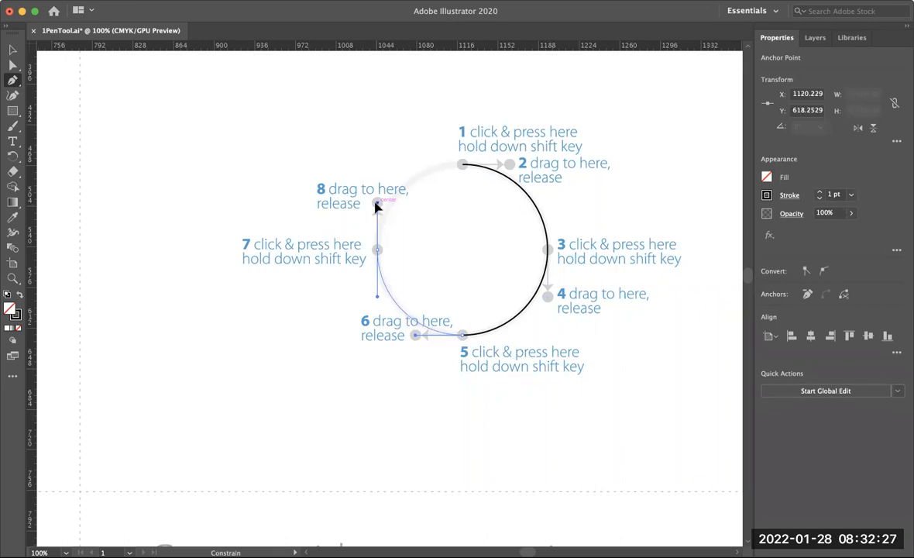
{"action": "left_click_drag", "start_coordinate": [376, 202], "coordinate": [377, 204]}
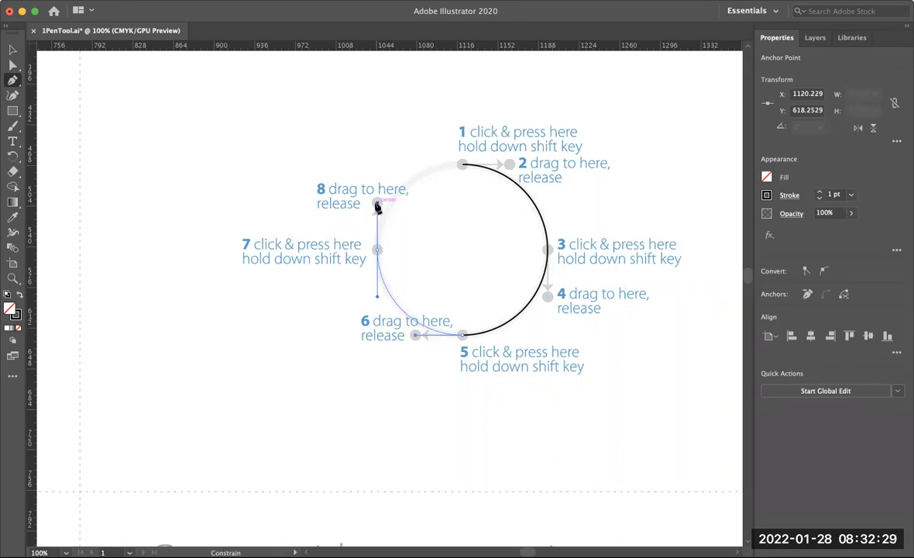
Step: Close the circle path at point 1, pulling a constrained horizontal handle to point 2
{"action": "left_click", "coordinate": [463, 167]}
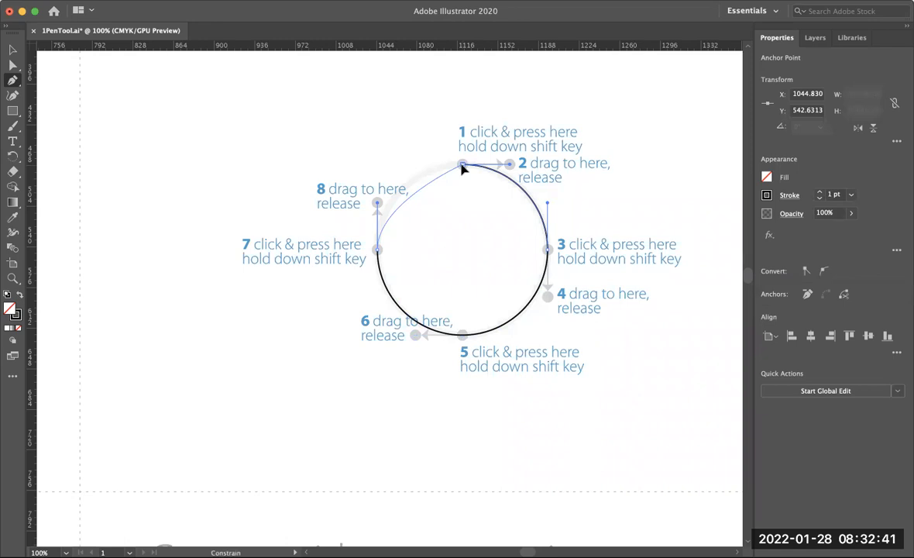
{"action": "left_click_drag", "start_coordinate": [463, 167], "coordinate": [510, 167]}
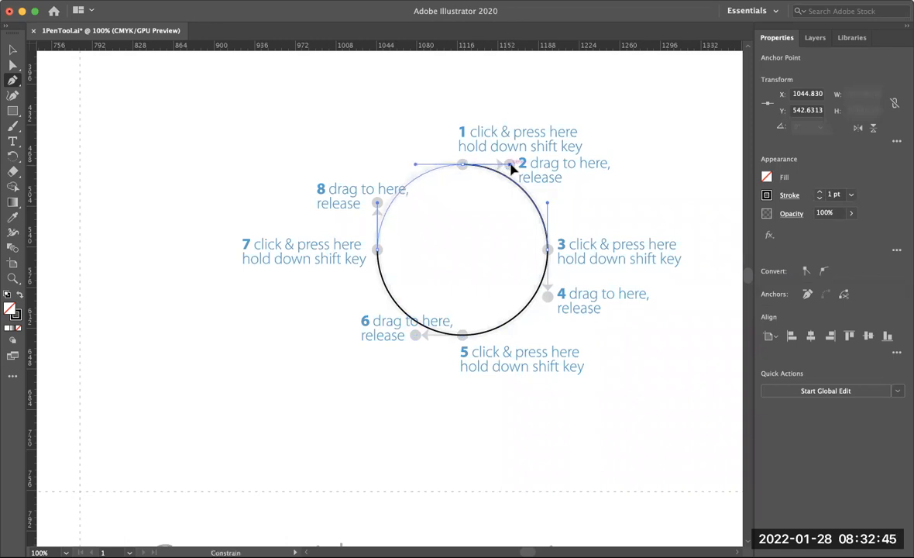
{"action": "left_click_drag", "start_coordinate": [511, 166], "coordinate": [511, 165]}
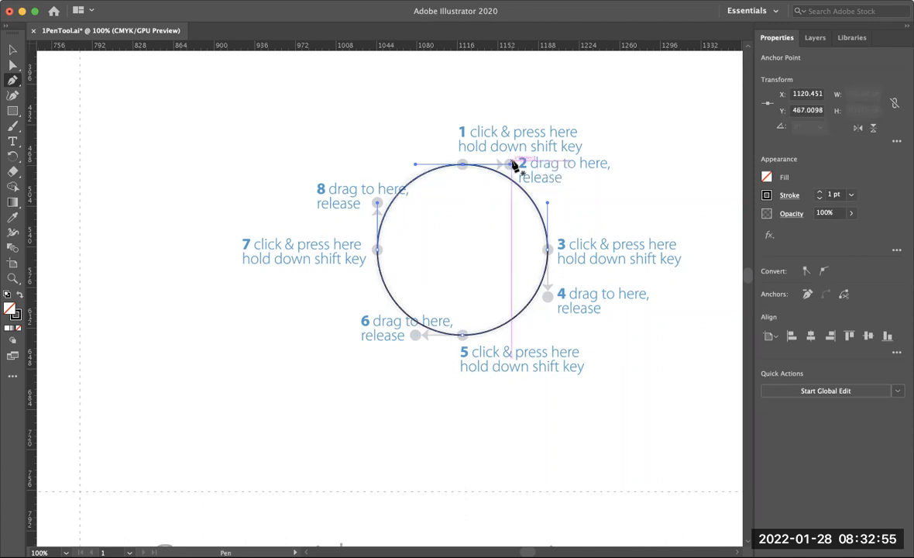
Step: Delete the circle and redraw its first quarter with smooth anchors at points 1 and 3, pulling straight constrained handles to points 2 and 4
{"action": "key", "text": "Delete"}
{"action": "key", "text": "Delete"}
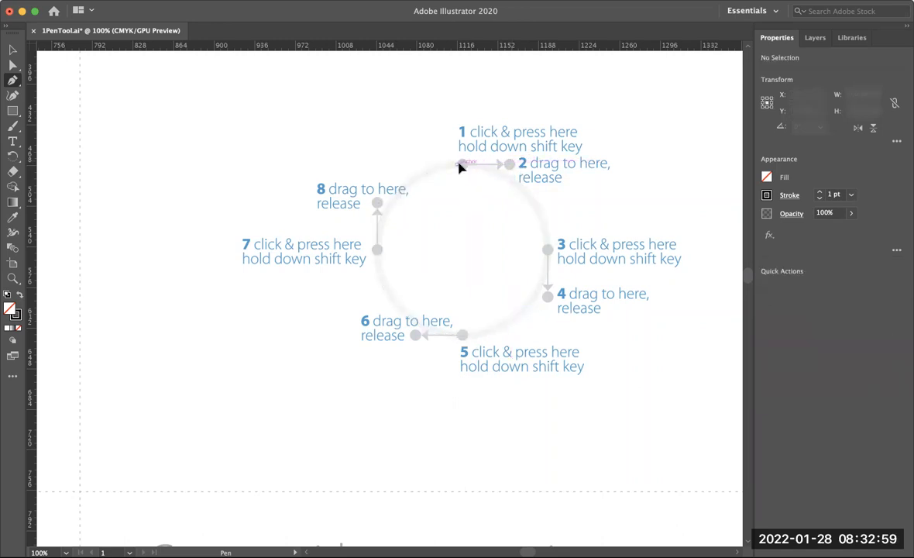
{"action": "left_click_drag", "start_coordinate": [461, 165], "coordinate": [511, 166]}
{"action": "left_click_drag", "start_coordinate": [509, 166], "coordinate": [513, 164]}
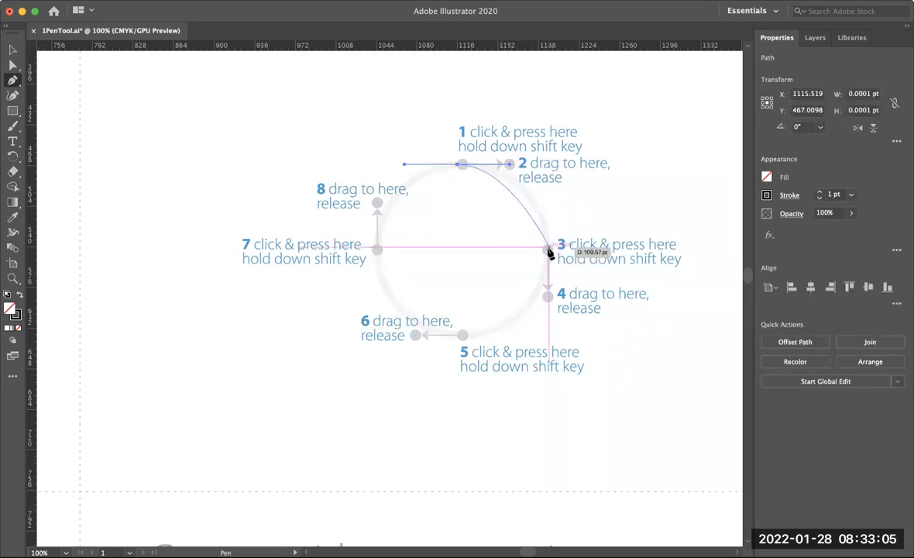
{"action": "left_click", "coordinate": [548, 249]}
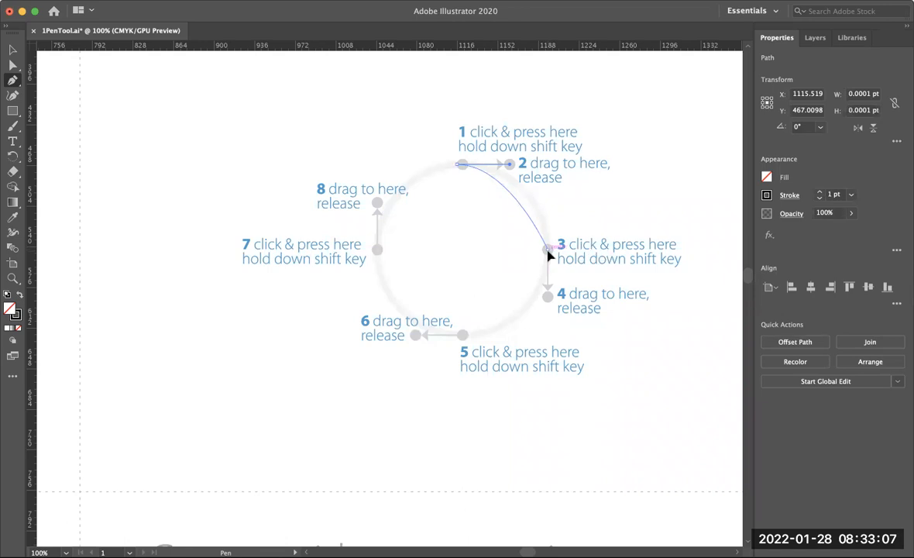
{"action": "key", "text": "shift"}
{"action": "left_click_drag", "start_coordinate": [547, 251], "coordinate": [548, 298]}
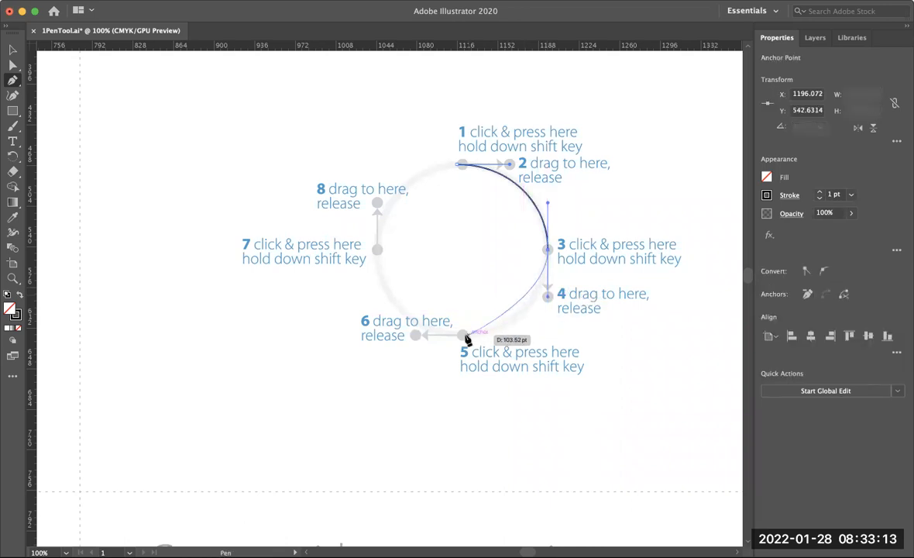
Step: Finish the circle with smooth anchors at points 5 and 7, handles to 6 and 8, and close the path at point 1
{"action": "left_click_drag", "start_coordinate": [463, 339], "coordinate": [415, 337]}
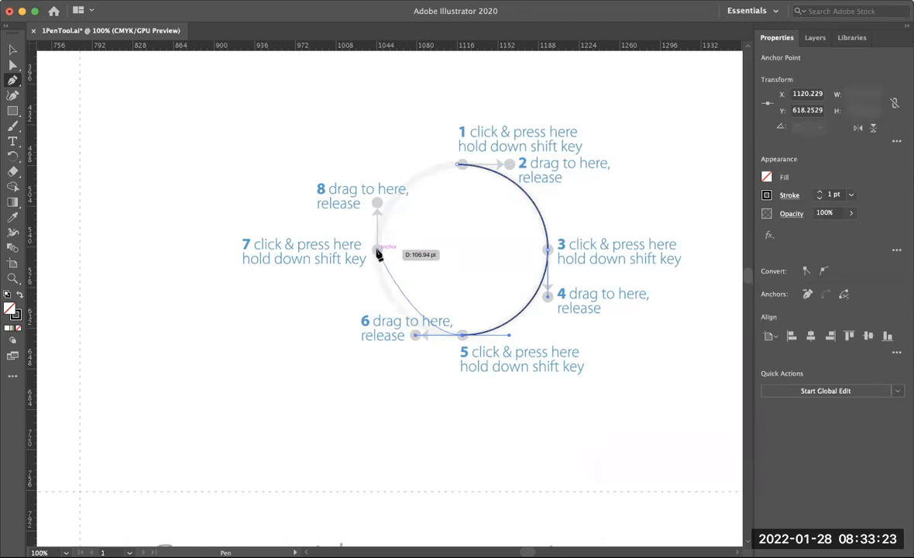
{"action": "left_click_drag", "start_coordinate": [376, 250], "coordinate": [378, 204]}
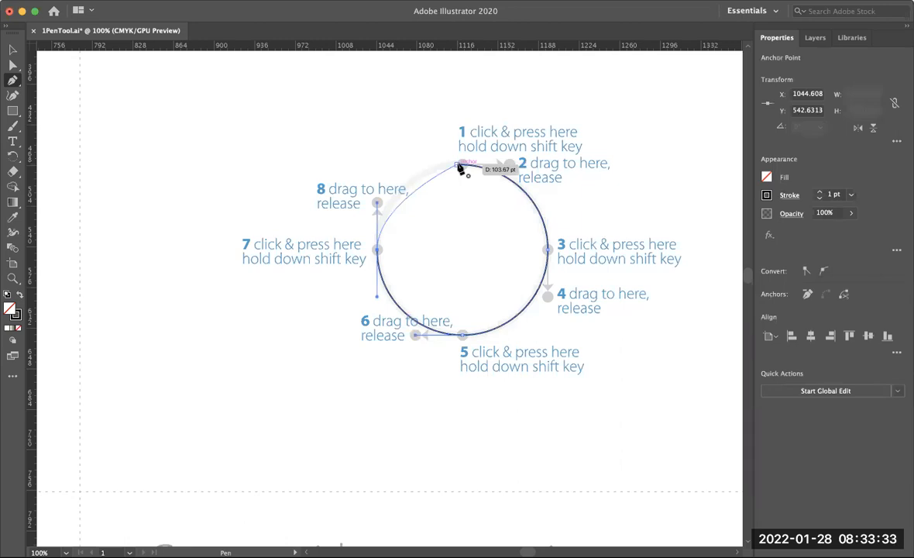
{"action": "left_click_drag", "start_coordinate": [462, 169], "coordinate": [504, 160]}
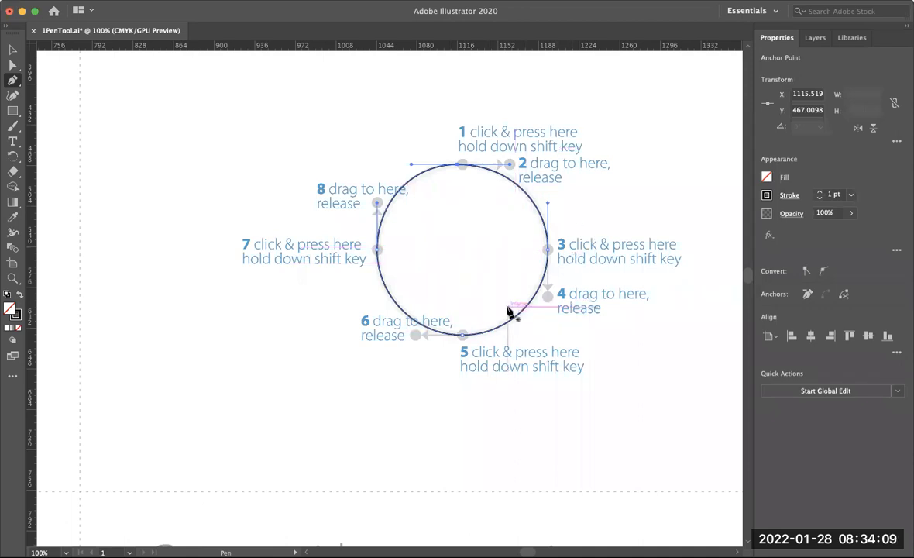
Step: Go to the Multiple curves exercise and start the wave path at point 1, pulling a straight vertical handle to point 2
{"action": "scroll", "coordinate": [305, 415], "scroll_direction": "down", "scroll_amount": 2}
{"action": "scroll", "coordinate": [305, 414], "scroll_direction": "left", "scroll_amount": 2}
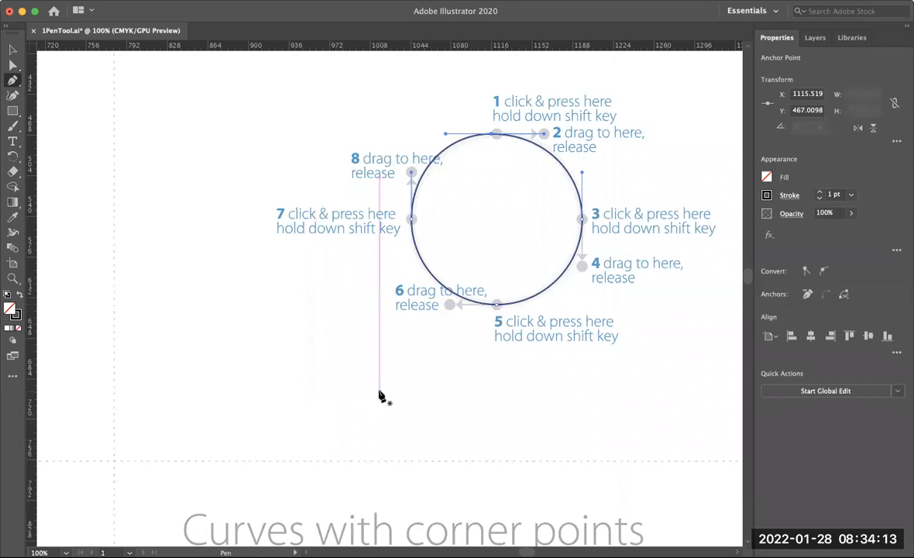
{"action": "key", "text": "space"}
{"action": "left_click_drag", "start_coordinate": [345, 434], "coordinate": [596, 253]}
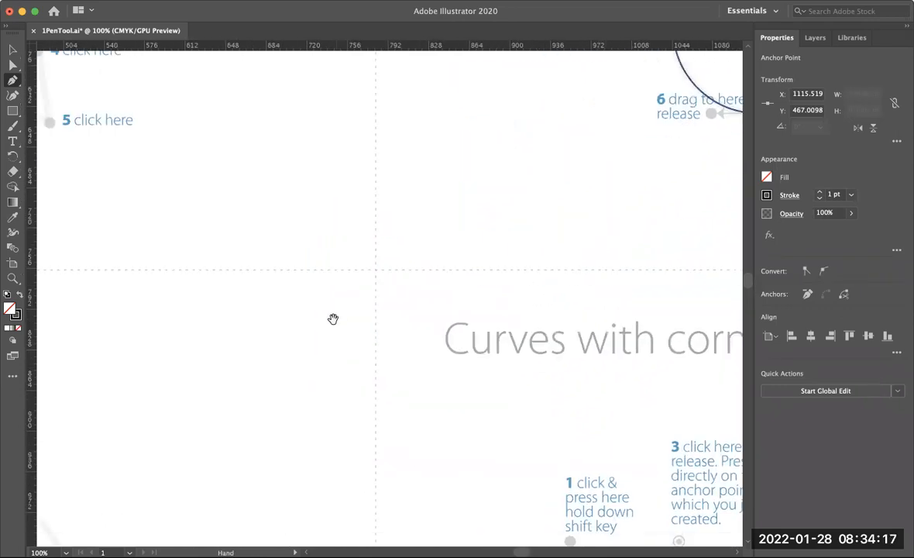
{"action": "left_click_drag", "start_coordinate": [332, 319], "coordinate": [572, 239]}
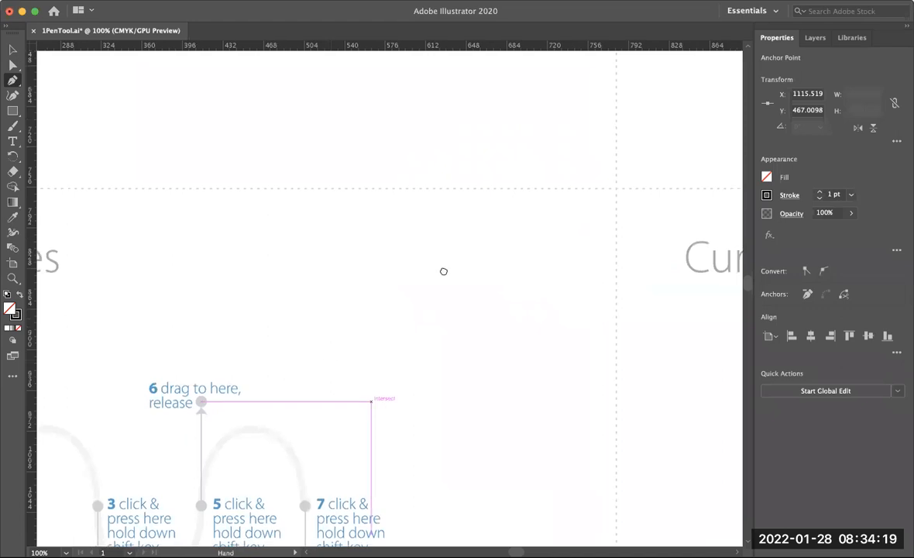
{"action": "left_click_drag", "start_coordinate": [444, 271], "coordinate": [582, 193]}
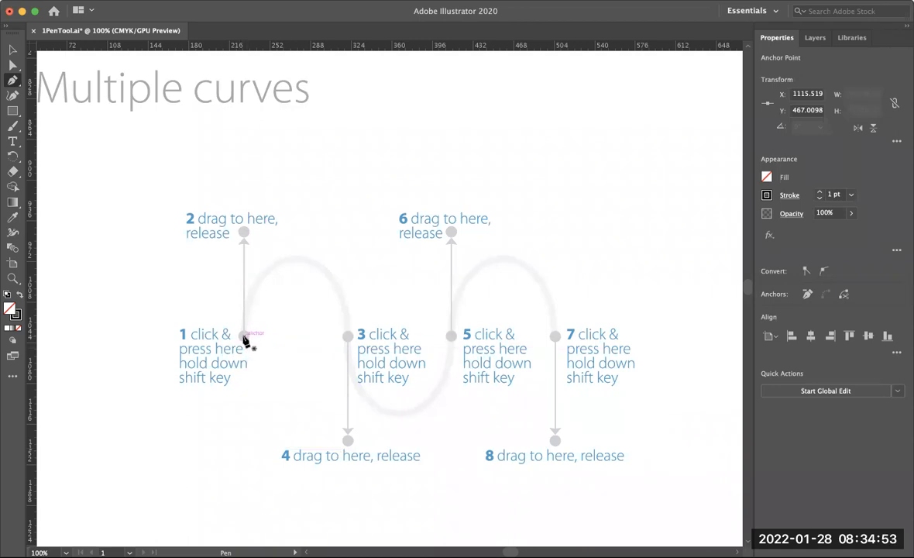
{"action": "key", "text": "shift"}
{"action": "left_click_drag", "start_coordinate": [244, 338], "coordinate": [245, 233]}
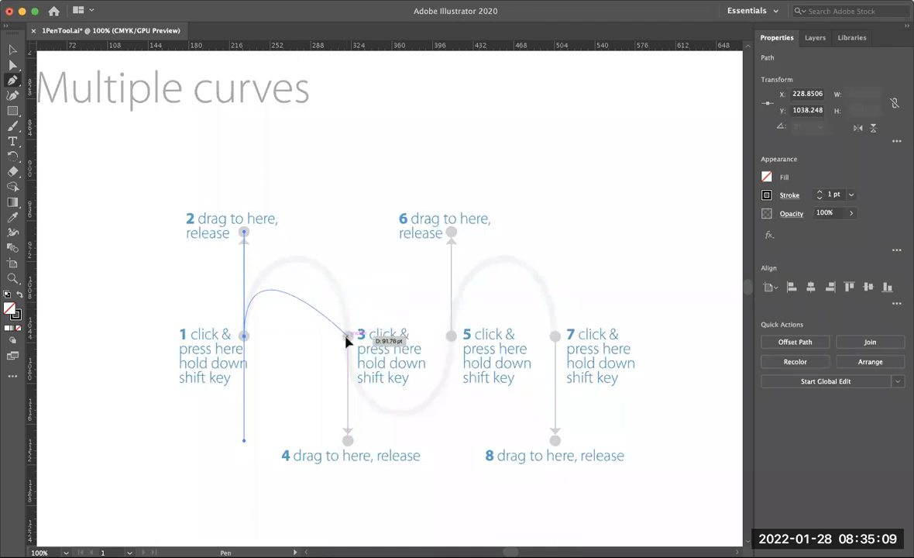
{"action": "key", "text": "shift"}
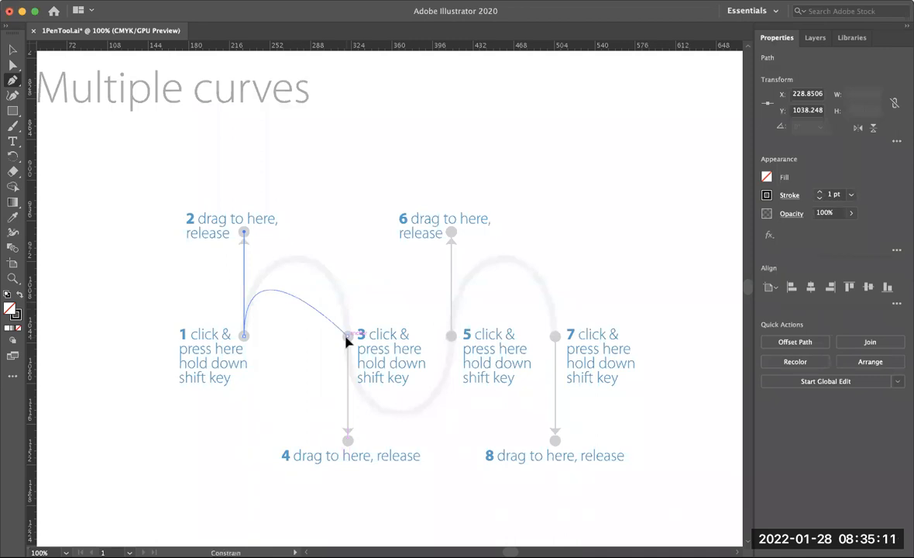
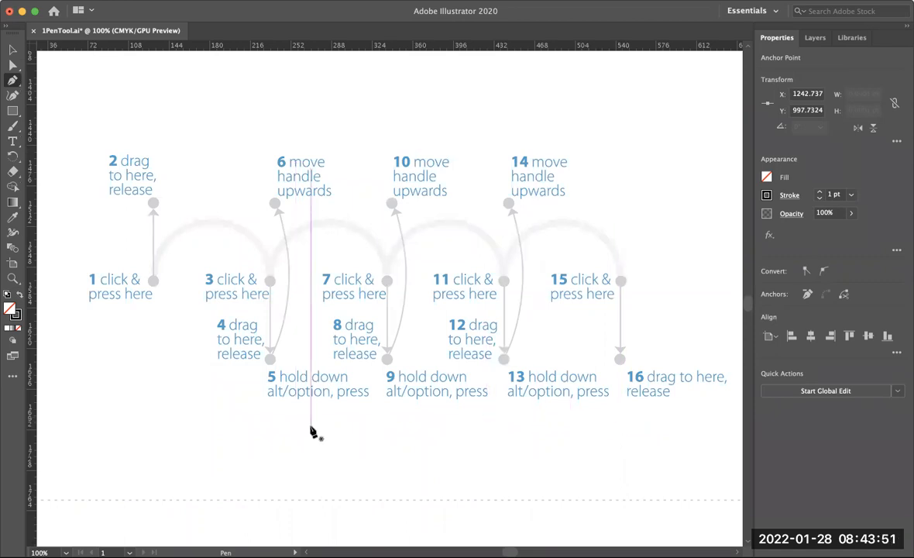
Step: Draw the first arch from point 1 to point 3 with handles to points 2 and 4, breaking the outgoing handle up to point 6
{"action": "key", "text": "space"}
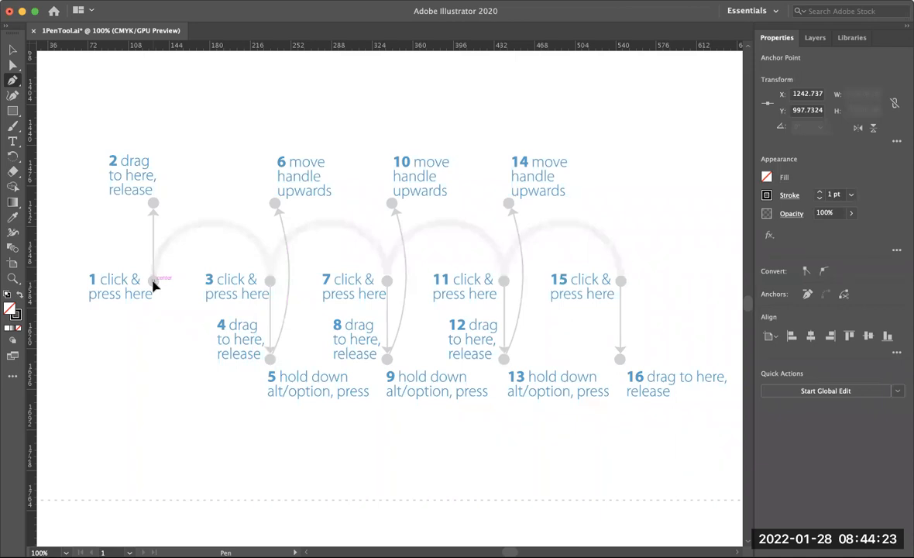
{"action": "left_click_drag", "start_coordinate": [153, 281], "coordinate": [154, 205]}
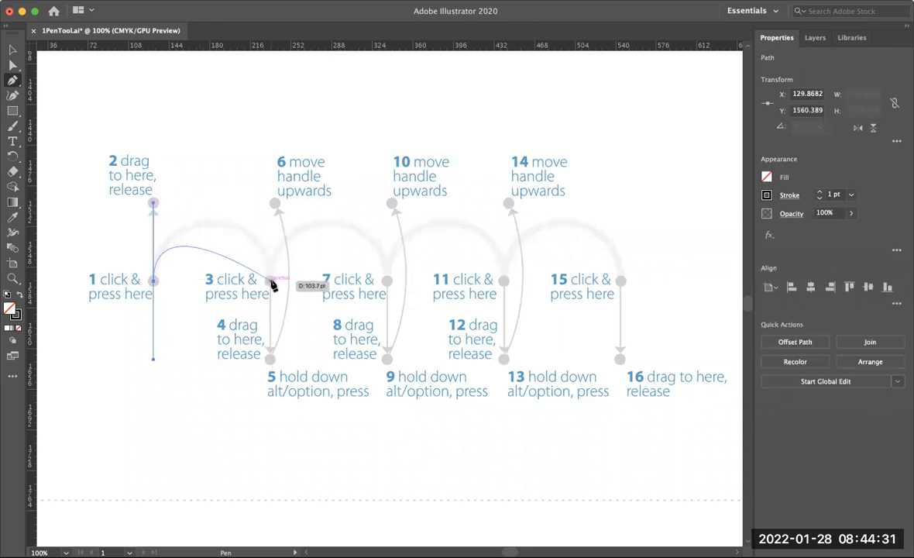
{"action": "left_click_drag", "start_coordinate": [272, 284], "coordinate": [271, 362]}
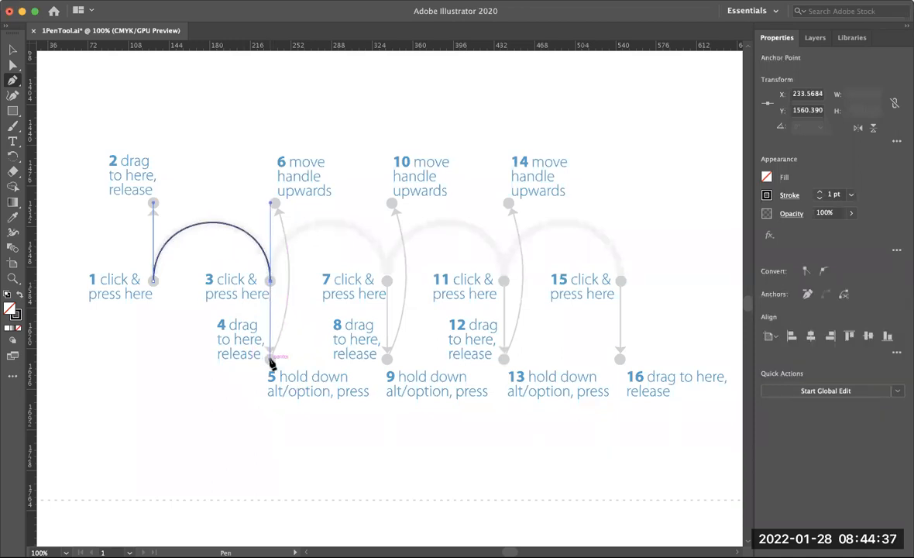
{"action": "key", "text": "alt"}
{"action": "left_click_drag", "start_coordinate": [271, 359], "coordinate": [278, 205]}
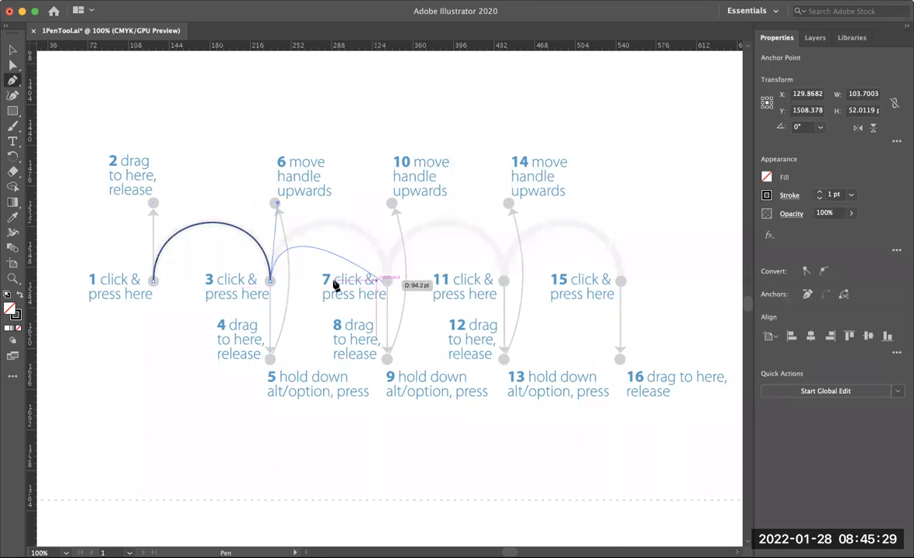
Step: Add the second arch at point 7 with a handle to point 8, breaking the outgoing handle up to point 10
{"action": "left_click", "coordinate": [389, 287]}
{"action": "left_click_drag", "start_coordinate": [389, 287], "coordinate": [390, 362]}
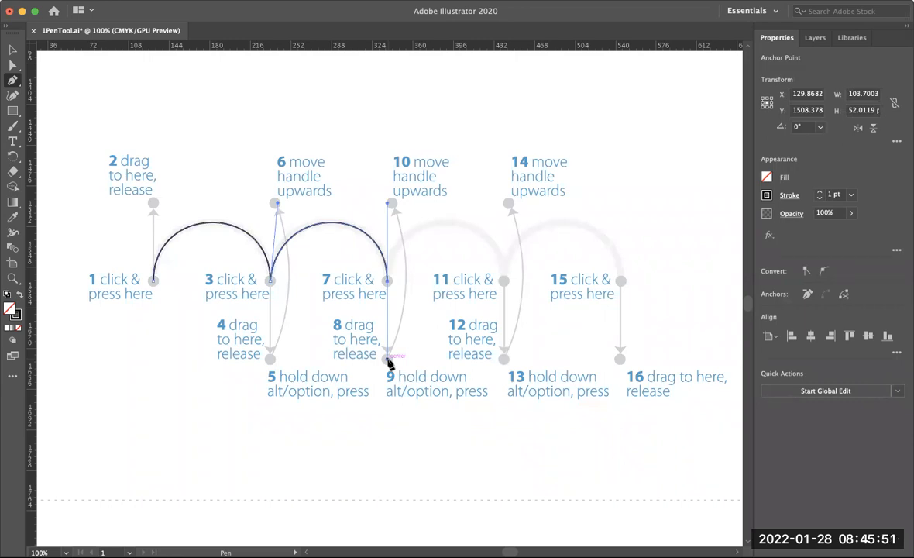
{"action": "key", "text": "alt"}
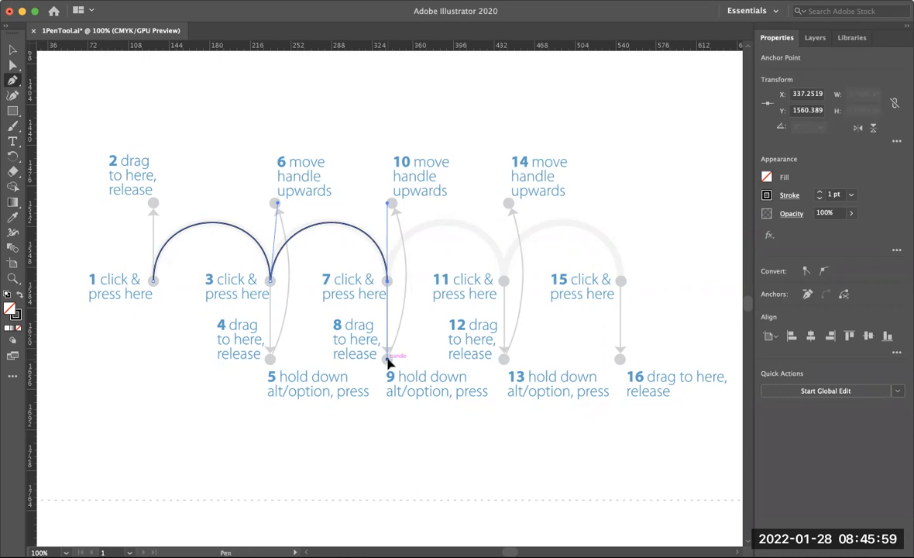
{"action": "left_click_drag", "start_coordinate": [388, 358], "coordinate": [393, 203]}
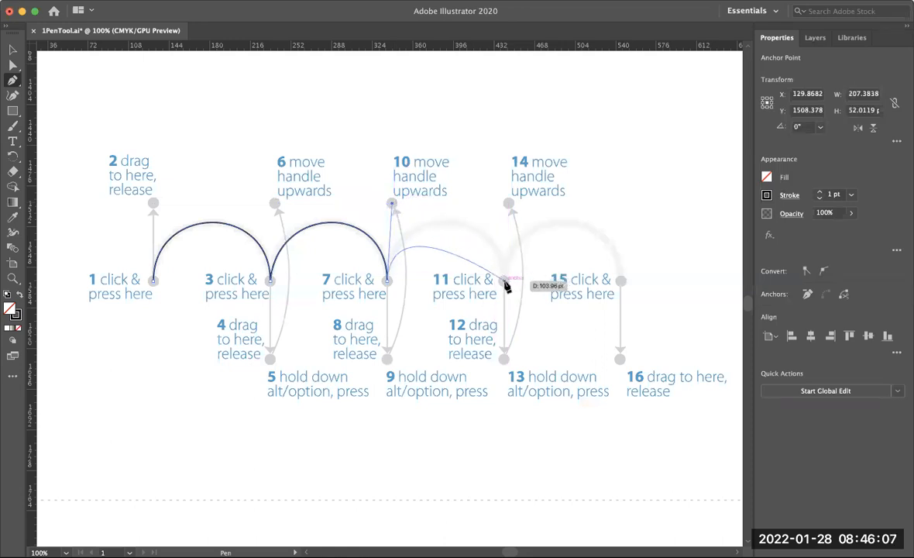
Step: Add the third arch at point 11 with a handle to point 12, breaking the outgoing handle up near point 14
{"action": "left_click_drag", "start_coordinate": [504, 281], "coordinate": [502, 282]}
{"action": "left_click_drag", "start_coordinate": [499, 324], "coordinate": [504, 361]}
{"action": "key", "text": "alt"}
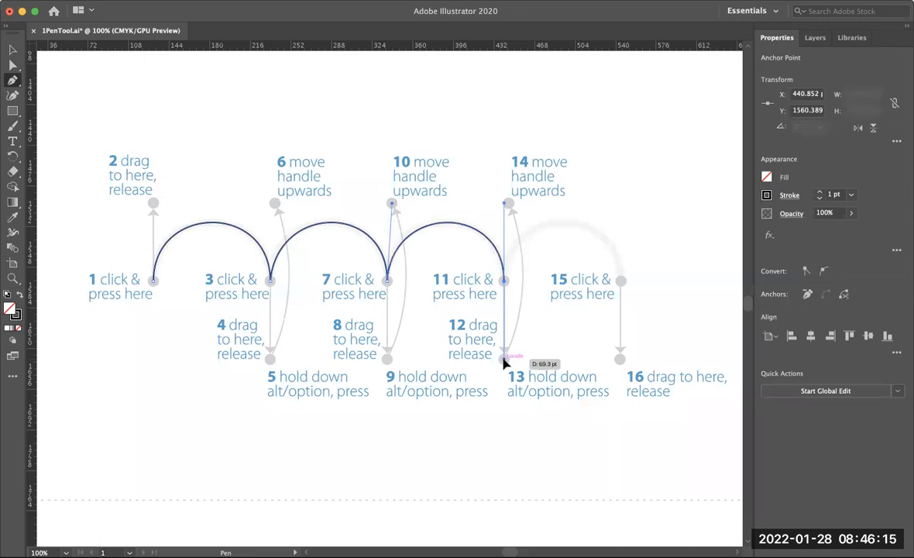
{"action": "left_click_drag", "start_coordinate": [504, 361], "coordinate": [505, 203]}
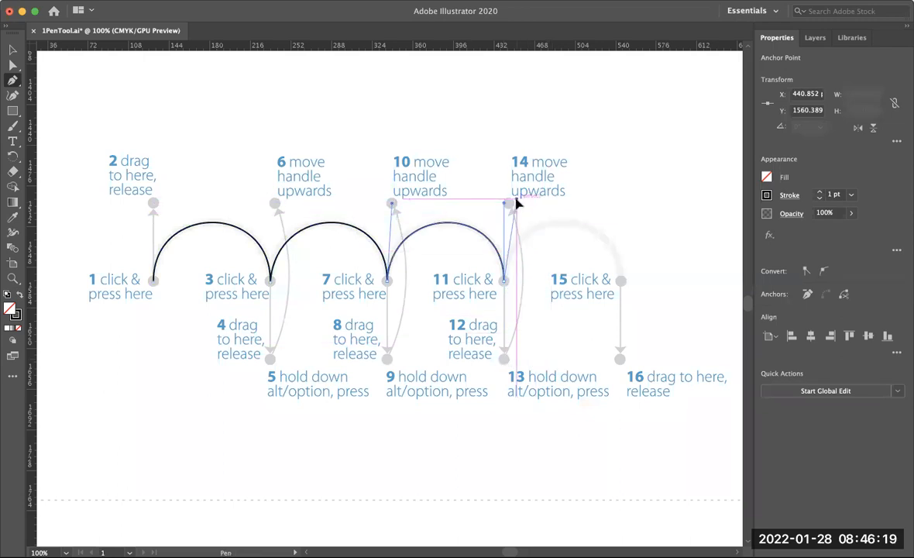
{"action": "left_click_drag", "start_coordinate": [516, 199], "coordinate": [516, 199]}
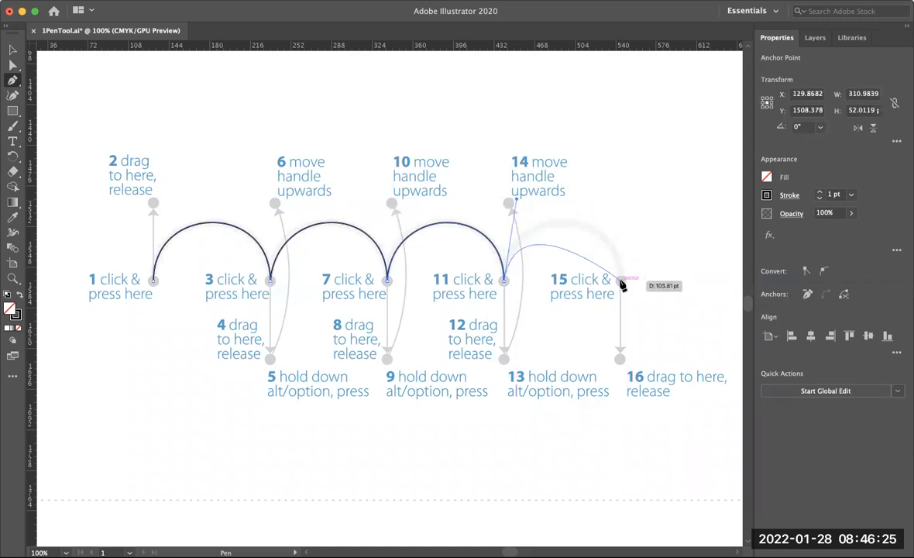
Step: Add the fourth arch at point 15 with a handle to point 16 and end the path
{"action": "left_click_drag", "start_coordinate": [621, 282], "coordinate": [621, 361]}
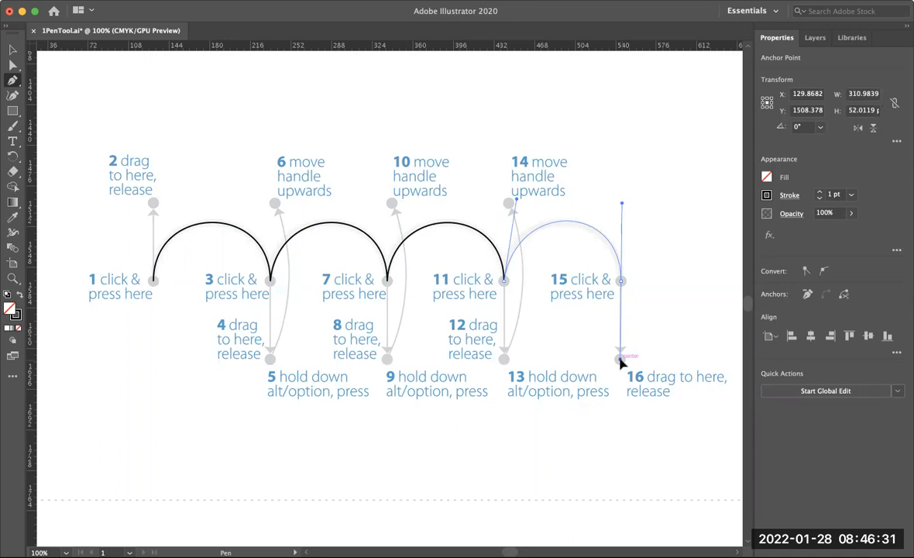
{"action": "left_click_drag", "start_coordinate": [621, 364], "coordinate": [621, 364]}
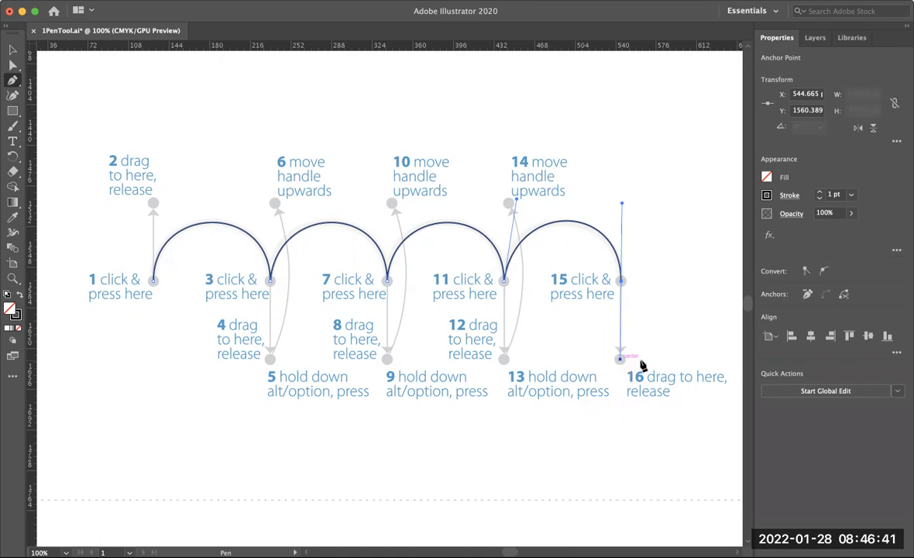
{"action": "key", "text": "Escape"}
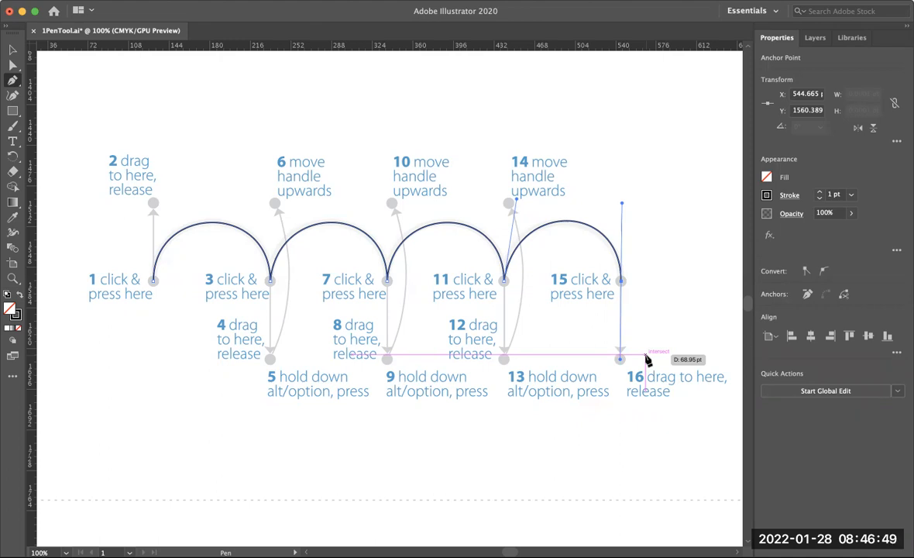
Step: Delete the whole four-arch path and undo the stray anchor placed at point 1
{"action": "key", "text": "Delete"}
{"action": "key", "text": "Delete"}
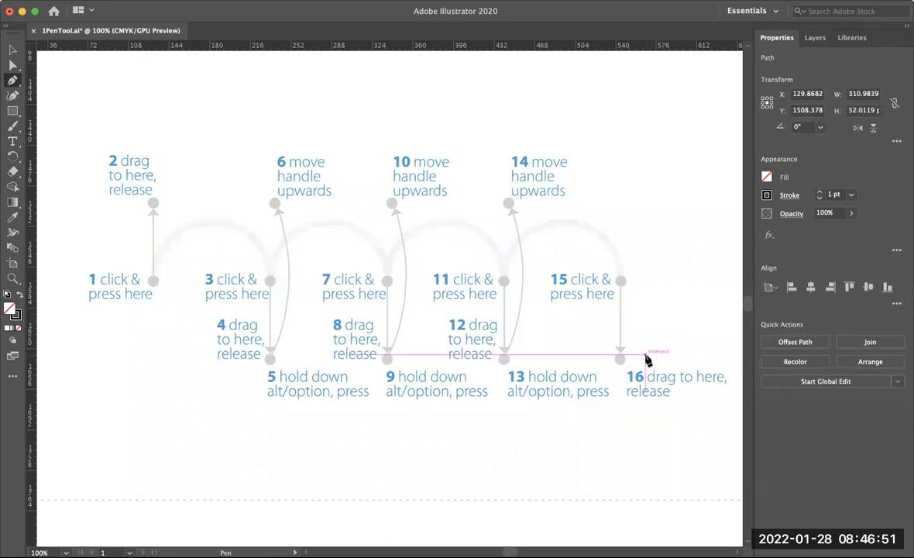
{"action": "left_click", "coordinate": [152, 281]}
{"action": "key", "text": "super+z"}
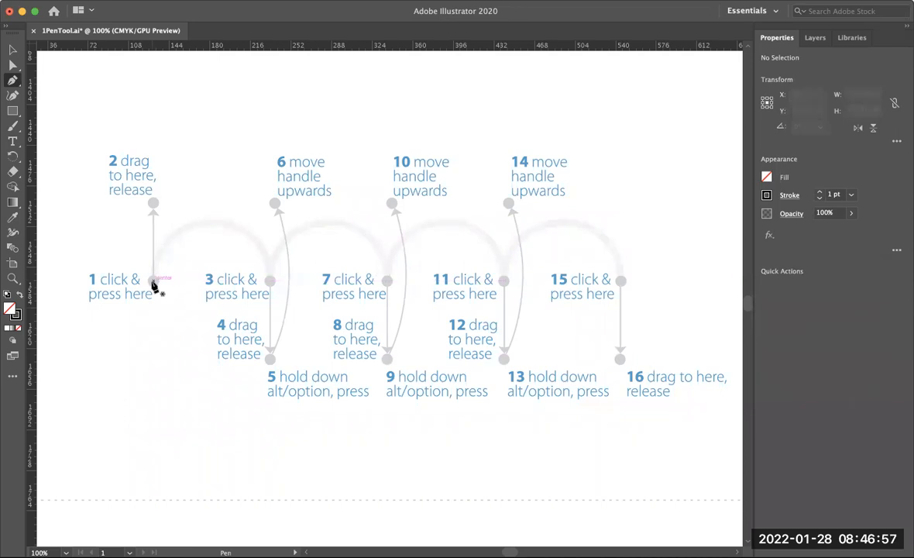
Step: Redraw the first arch between points 1 and 3 with handles to points 2 and 4, breaking the outgoing handle up near point 6
{"action": "left_click_drag", "start_coordinate": [153, 280], "coordinate": [153, 203]}
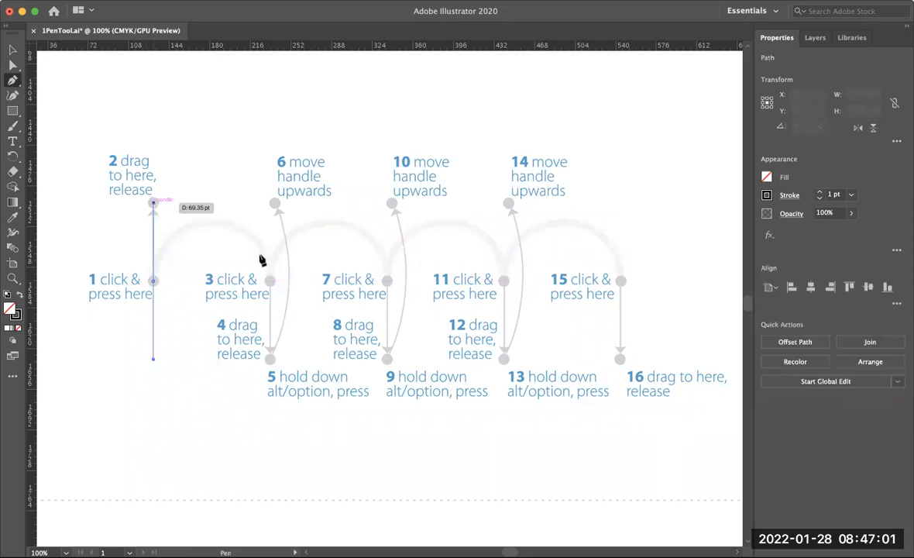
{"action": "left_click_drag", "start_coordinate": [270, 284], "coordinate": [270, 360]}
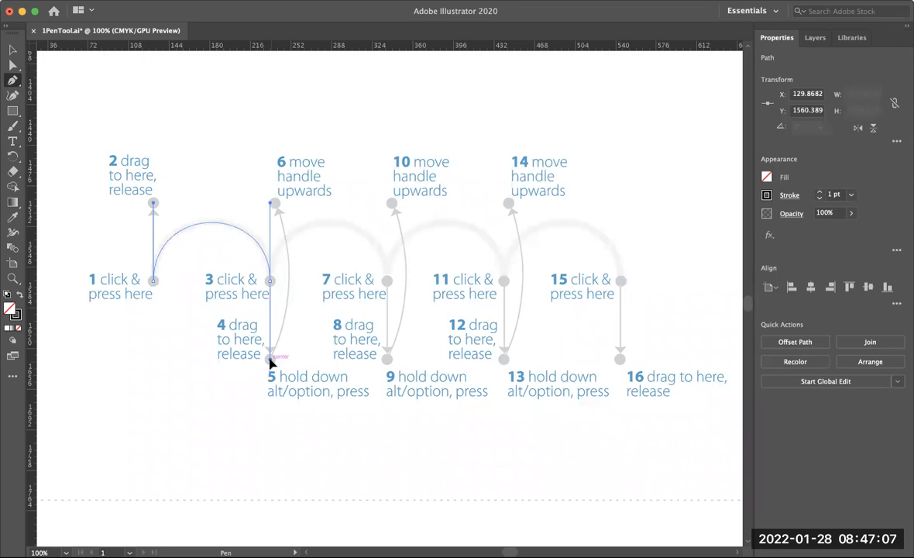
{"action": "left_click_drag", "start_coordinate": [270, 360], "coordinate": [270, 359]}
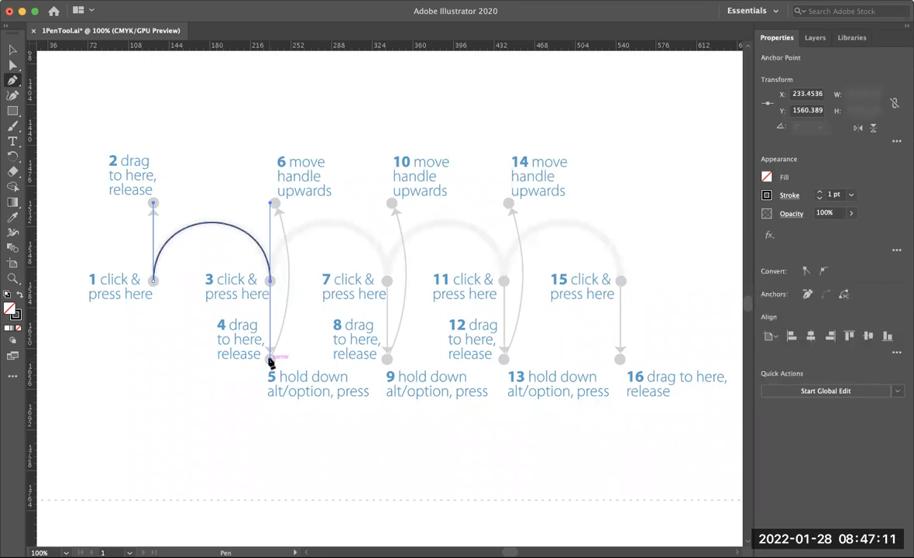
{"action": "key", "text": "alt"}
{"action": "left_click_drag", "start_coordinate": [273, 358], "coordinate": [282, 200]}
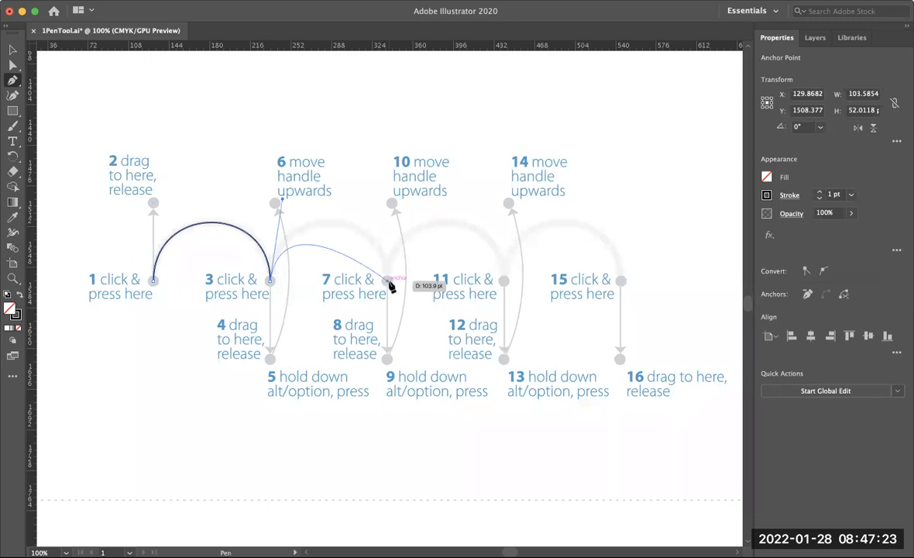
Step: Continue the path with the second arch at point 7, pulling a handle to point 8 and breaking it up to point 10
{"action": "left_click_drag", "start_coordinate": [388, 280], "coordinate": [389, 359]}
{"action": "key", "text": "alt"}
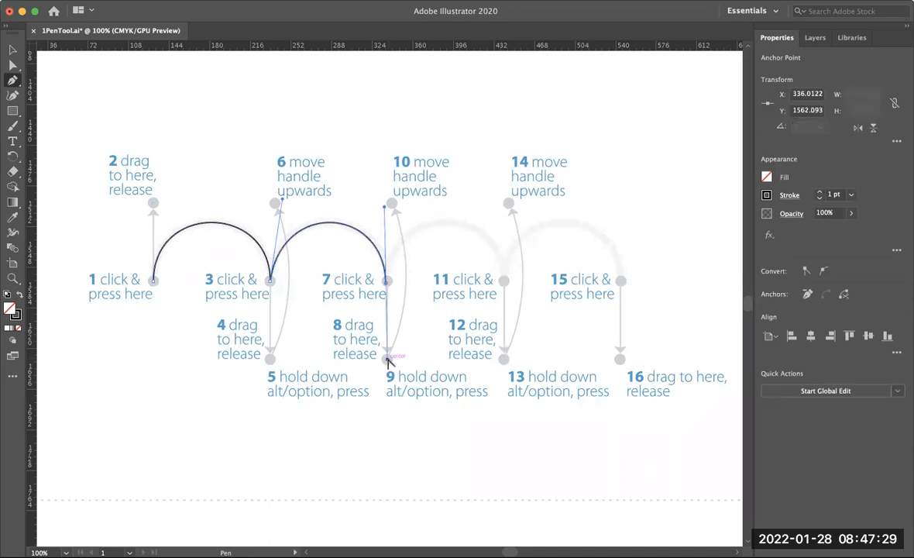
{"action": "left_click_drag", "start_coordinate": [387, 358], "coordinate": [396, 203]}
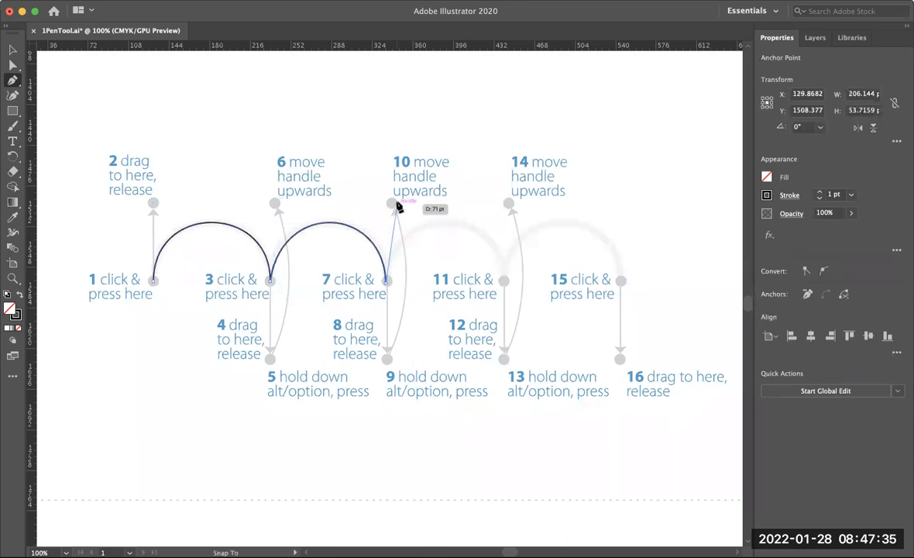
Step: Add the third arch at point 11 with its handle broken up near point 14, then the fourth at point 15, and end the path
{"action": "left_click_drag", "start_coordinate": [504, 283], "coordinate": [504, 361]}
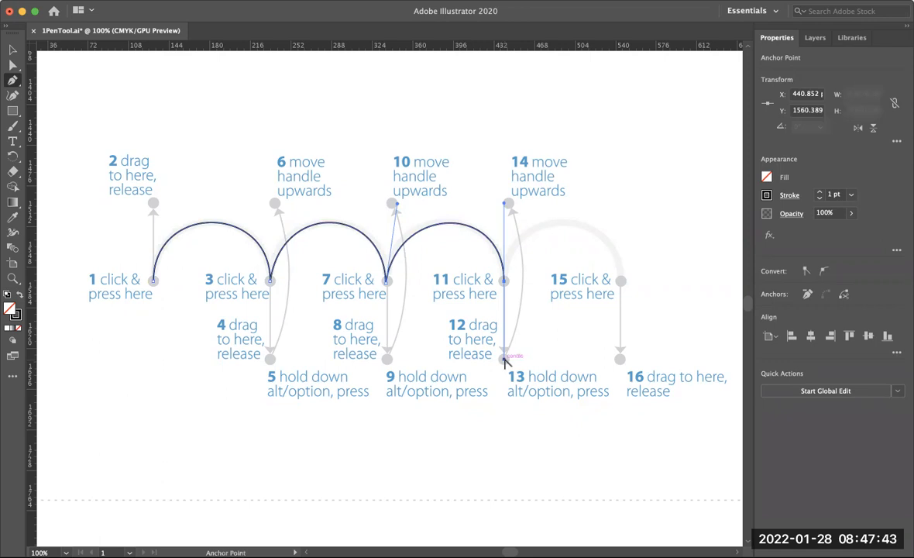
{"action": "left_click", "coordinate": [505, 280], "text": "alt"}
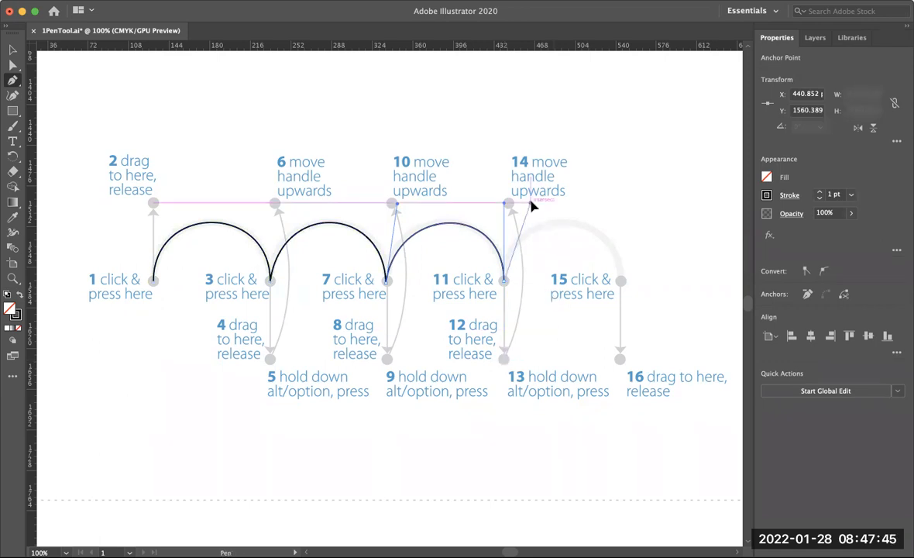
{"action": "left_click_drag", "start_coordinate": [516, 205], "coordinate": [514, 204]}
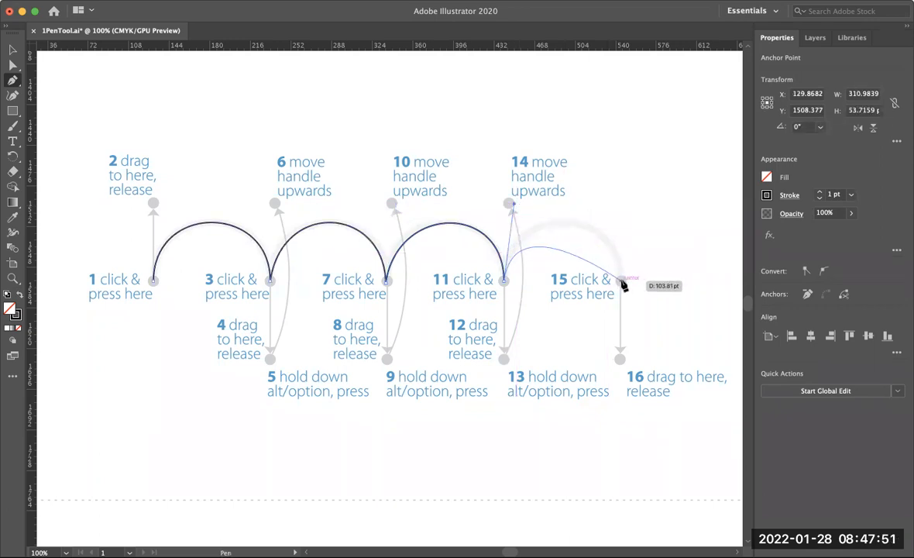
{"action": "left_click_drag", "start_coordinate": [622, 281], "coordinate": [622, 361]}
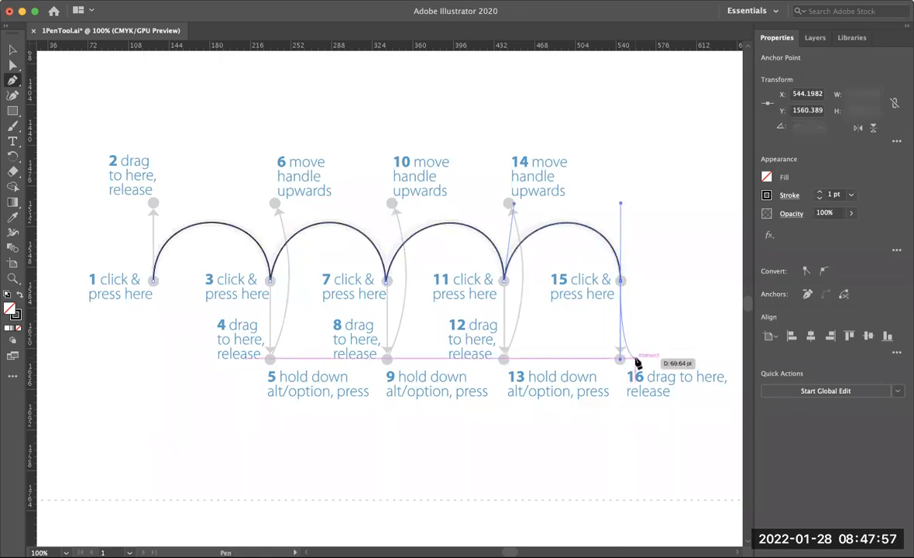
{"action": "key", "text": "Escape"}
Step: In the curves with straight lines exercise, draw the first arch between points 1 and 3 and remove the outgoing handle at point 3
{"action": "key", "text": "space"}
{"action": "left_click_drag", "start_coordinate": [635, 359], "coordinate": [421, 339]}
{"action": "left_click_drag", "start_coordinate": [588, 291], "coordinate": [131, 335]}
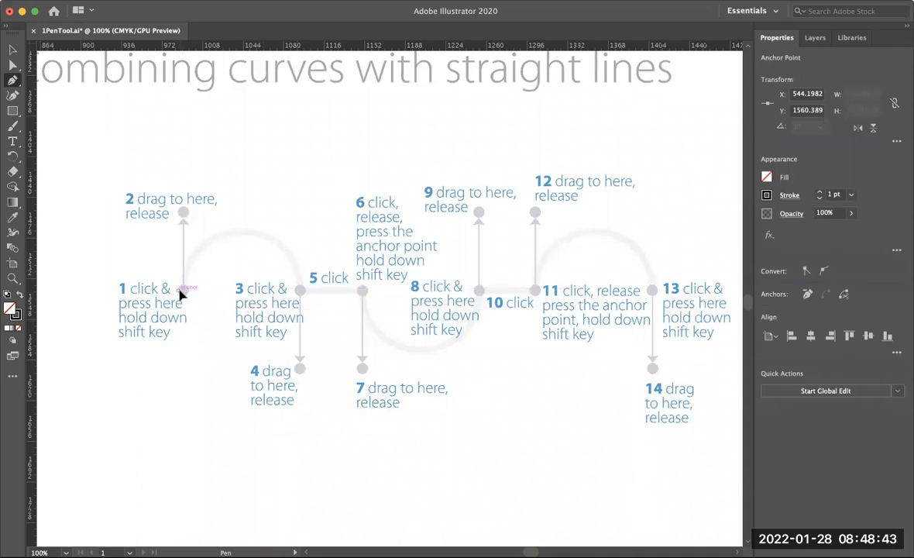
{"action": "left_click_drag", "start_coordinate": [179, 291], "coordinate": [186, 214]}
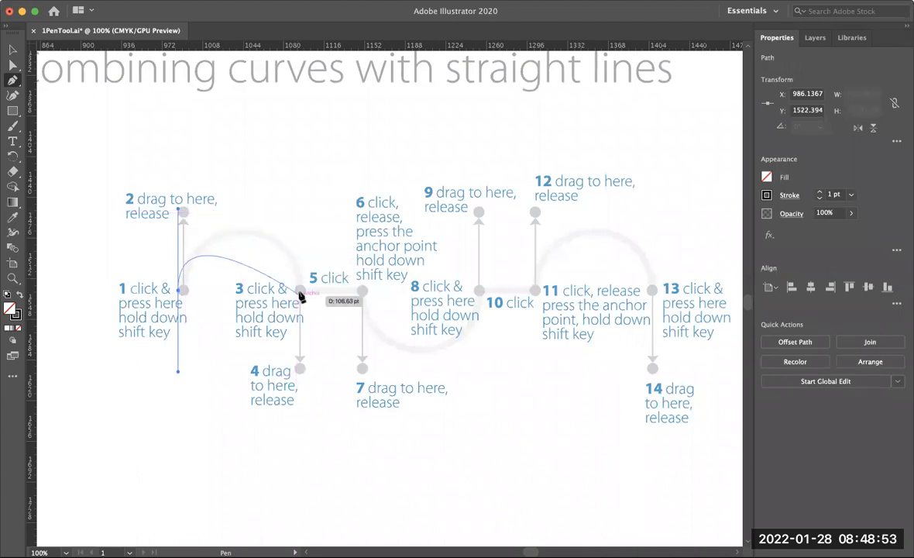
{"action": "left_click_drag", "start_coordinate": [300, 289], "coordinate": [303, 376]}
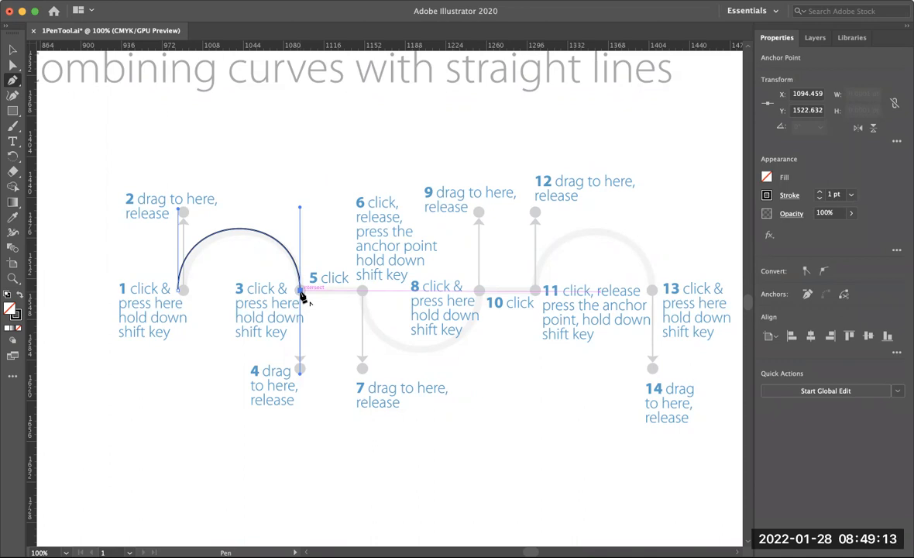
{"action": "left_click_drag", "start_coordinate": [301, 294], "coordinate": [304, 378]}
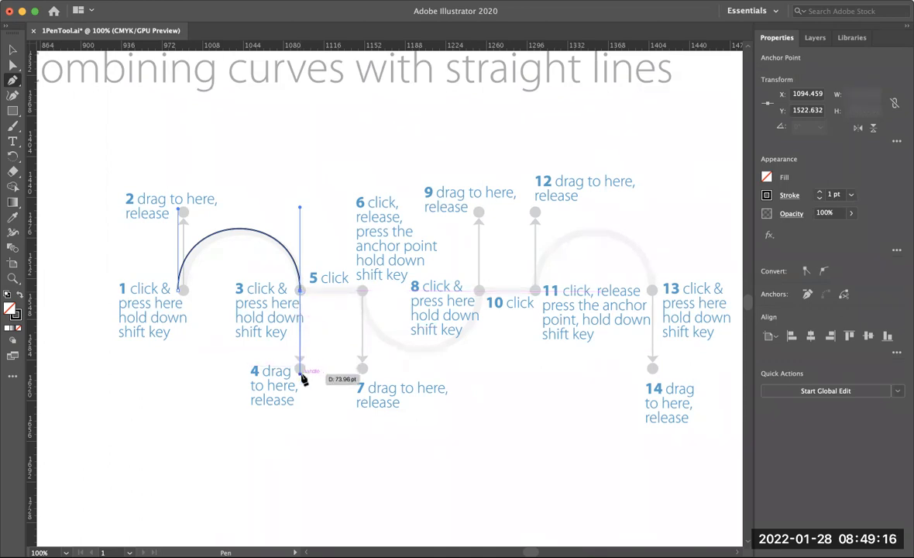
{"action": "left_click", "coordinate": [301, 295]}
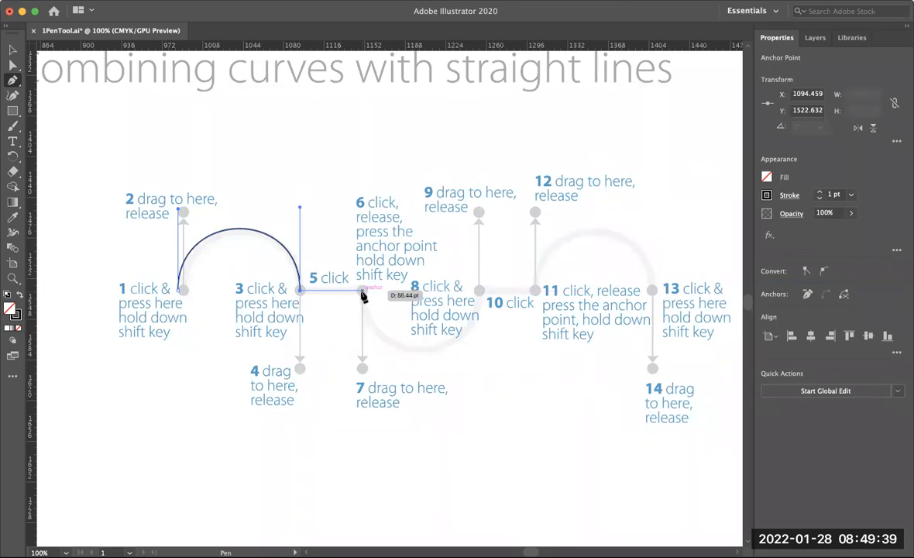
{"action": "left_click", "coordinate": [362, 291]}
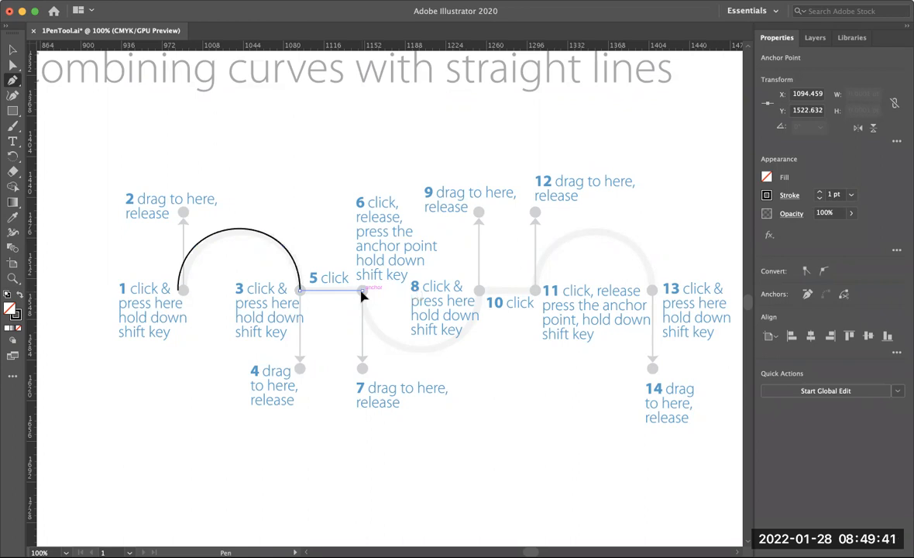
{"action": "left_click_drag", "start_coordinate": [362, 292], "coordinate": [364, 325]}
{"action": "key", "text": "super+z"}
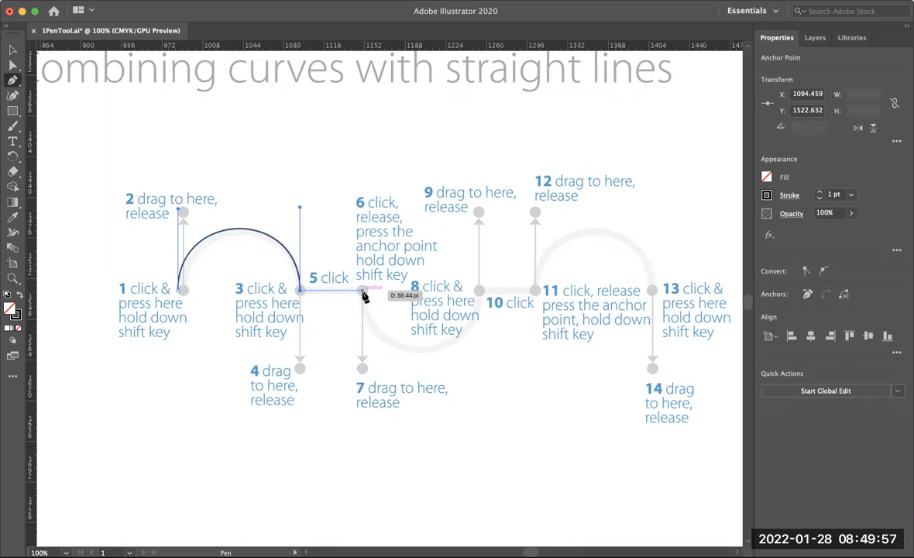
Step: Add a straight segment to the anchor at point 6 and pull a new handle from it down to point 7
{"action": "left_click", "coordinate": [362, 290]}
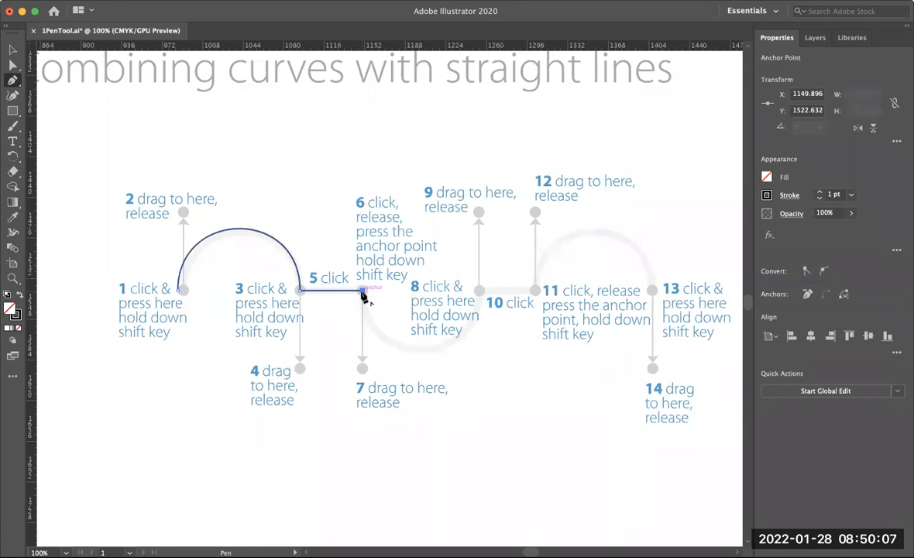
{"action": "left_click_drag", "start_coordinate": [362, 291], "coordinate": [363, 373]}
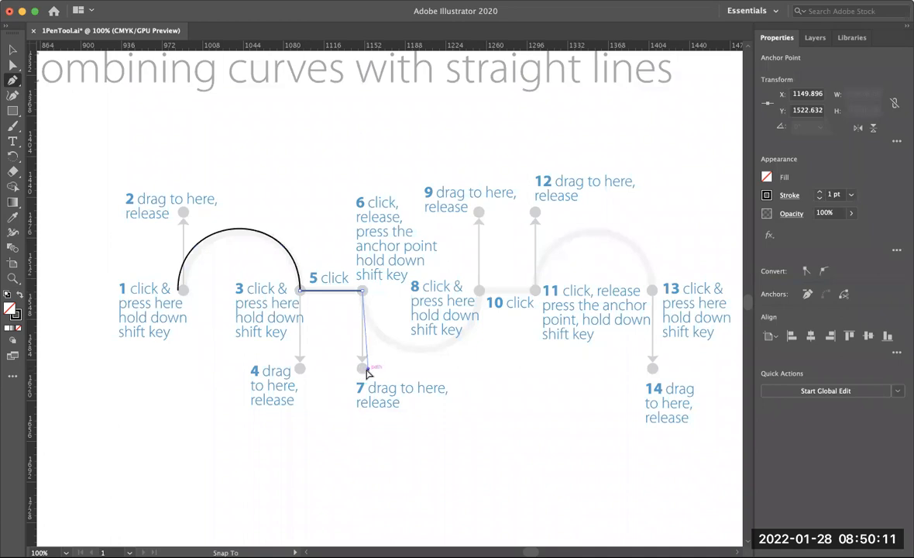
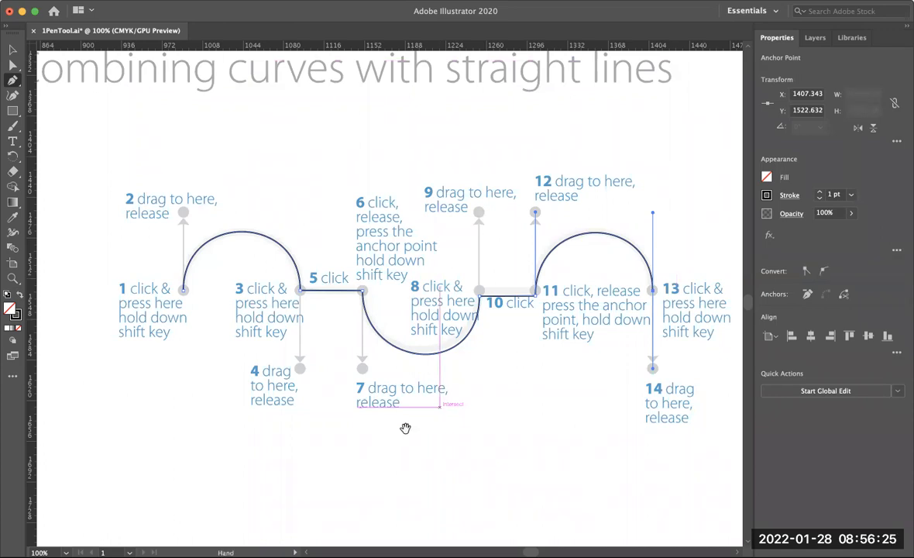
Step: Bring the whole corner points exercise into view at 66.67% zoom and collapse the side panels for more canvas space
{"action": "left_click", "coordinate": [405, 429]}
{"action": "key", "text": "space"}
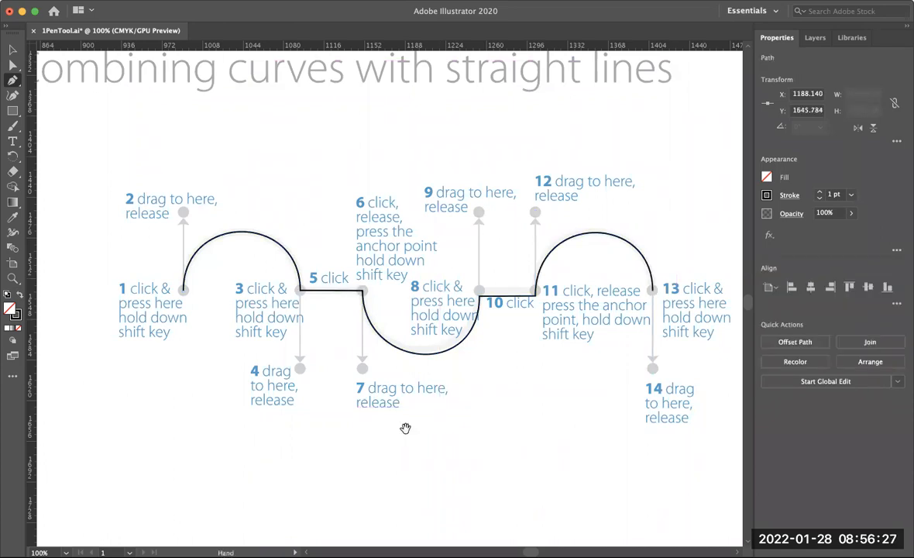
{"action": "left_click", "coordinate": [405, 428]}
{"action": "key", "text": "space"}
{"action": "left_click_drag", "start_coordinate": [453, 427], "coordinate": [596, 276]}
{"action": "left_click_drag", "start_coordinate": [408, 428], "coordinate": [716, 41]}
{"action": "left_click_drag", "start_coordinate": [600, 213], "coordinate": [687, 122]}
{"action": "left_click_drag", "start_coordinate": [576, 248], "coordinate": [559, 213]}
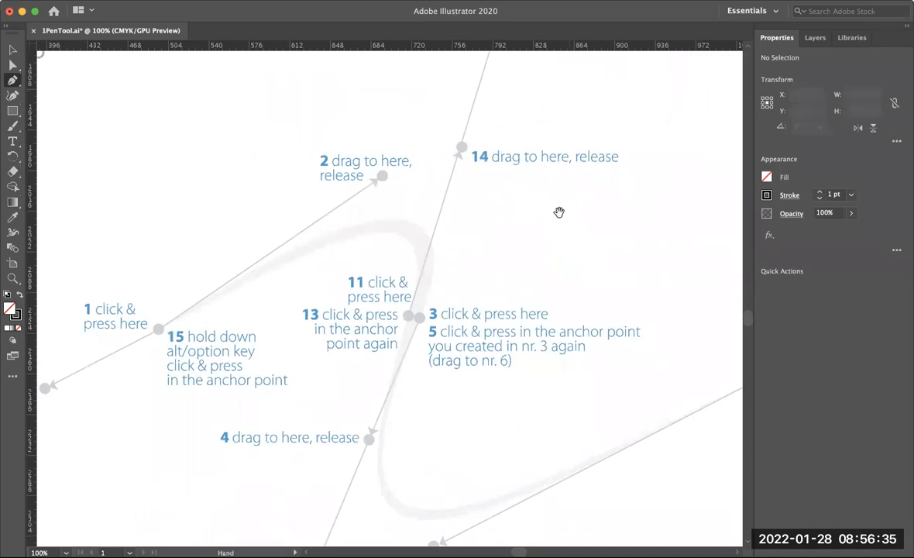
{"action": "key", "text": "super+minus"}
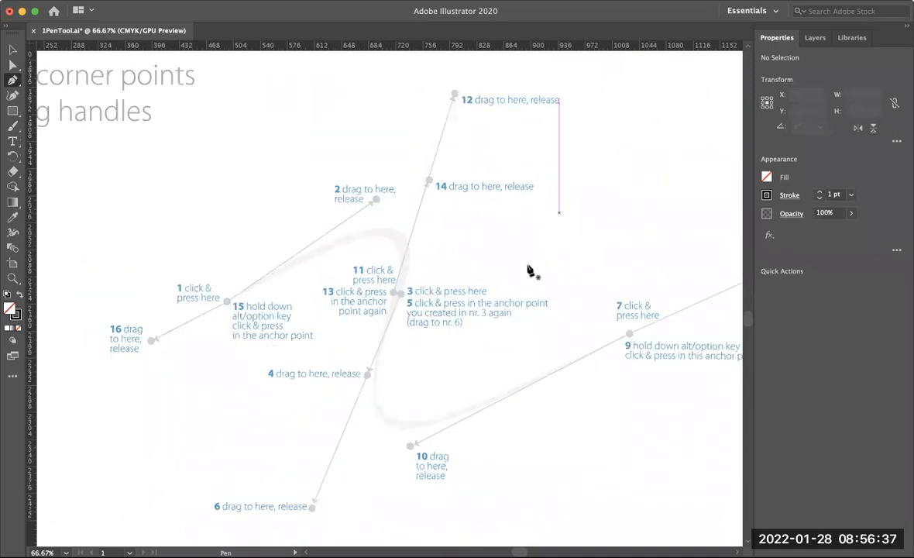
{"action": "left_click_drag", "start_coordinate": [528, 267], "coordinate": [465, 270]}
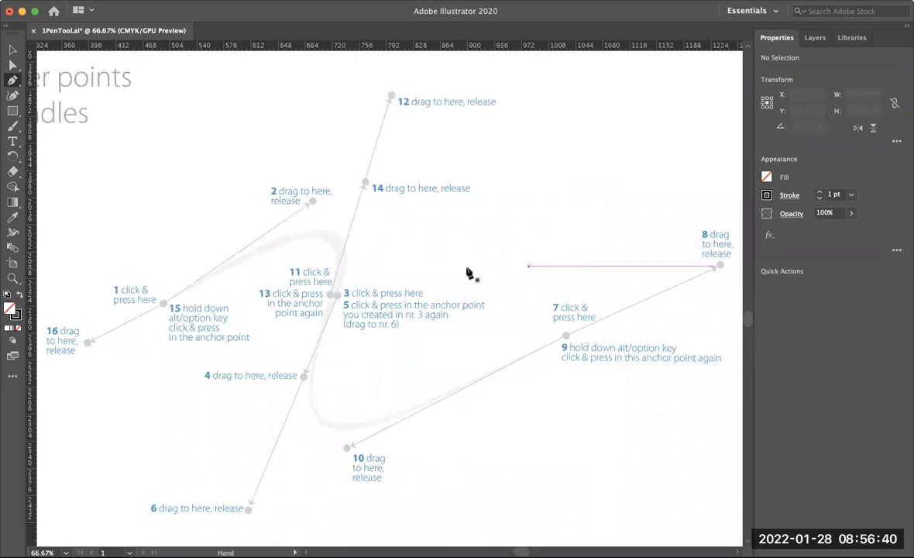
{"action": "left_click", "coordinate": [903, 28]}
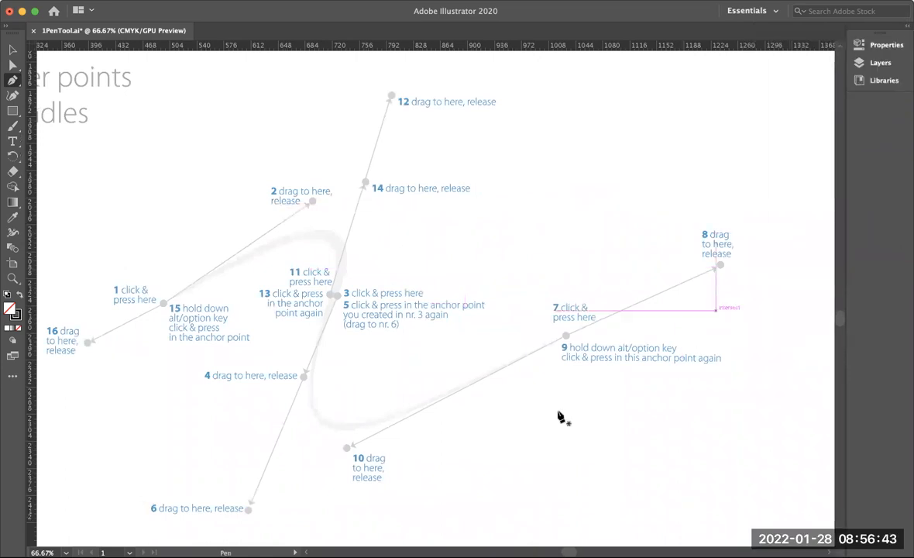
{"action": "key", "text": "space"}
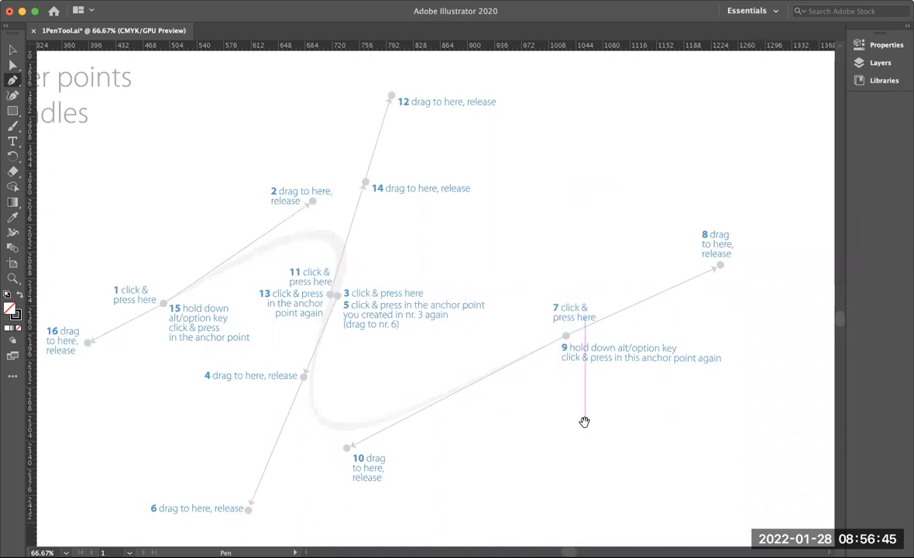
{"action": "left_click_drag", "start_coordinate": [589, 421], "coordinate": [651, 418]}
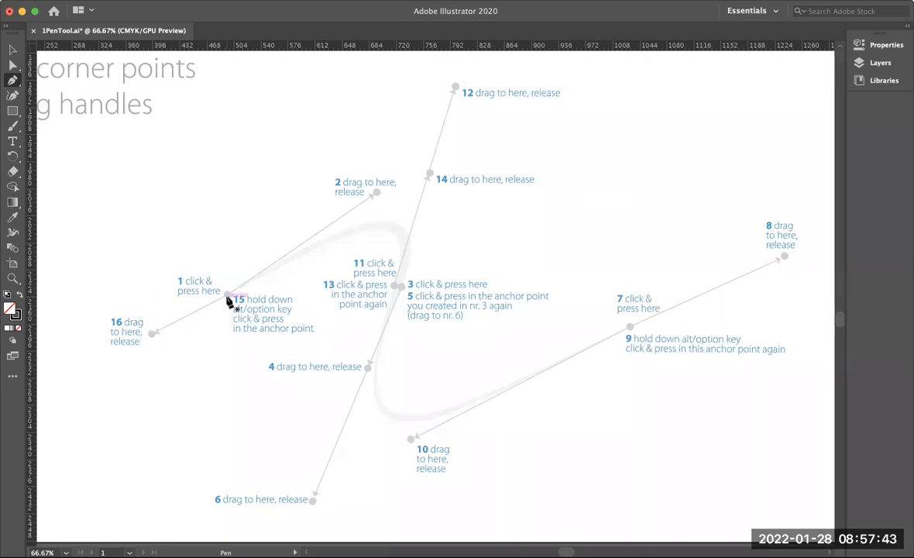
Step: Draw the first curve from point 1 to point 3 with handles to points 2 and 4, and extend point 3's outgoing handle to point 6
{"action": "left_click_drag", "start_coordinate": [229, 297], "coordinate": [377, 195]}
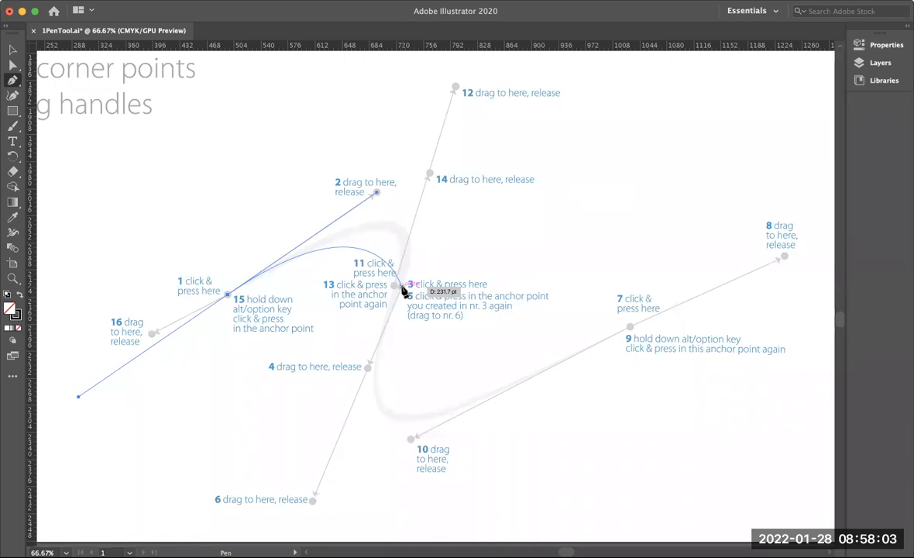
{"action": "left_click_drag", "start_coordinate": [401, 288], "coordinate": [368, 373]}
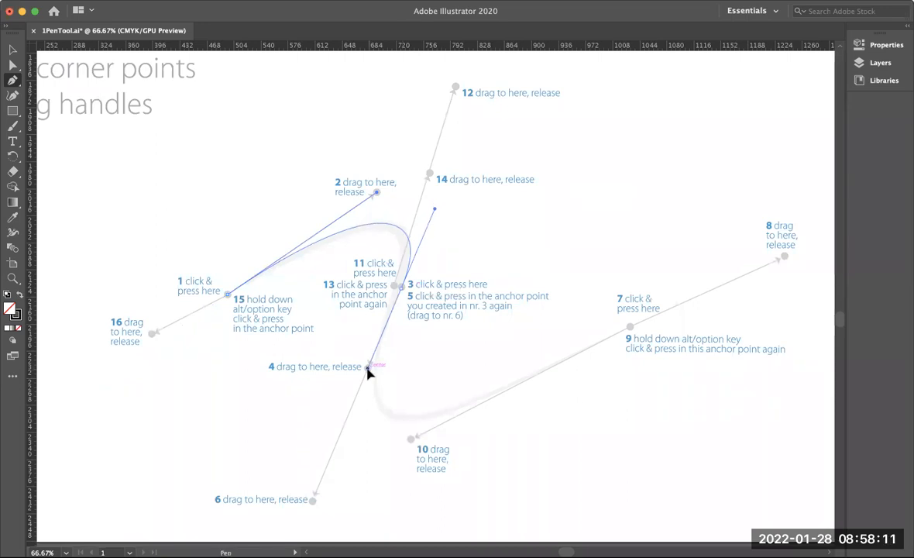
{"action": "left_click_drag", "start_coordinate": [368, 370], "coordinate": [368, 370]}
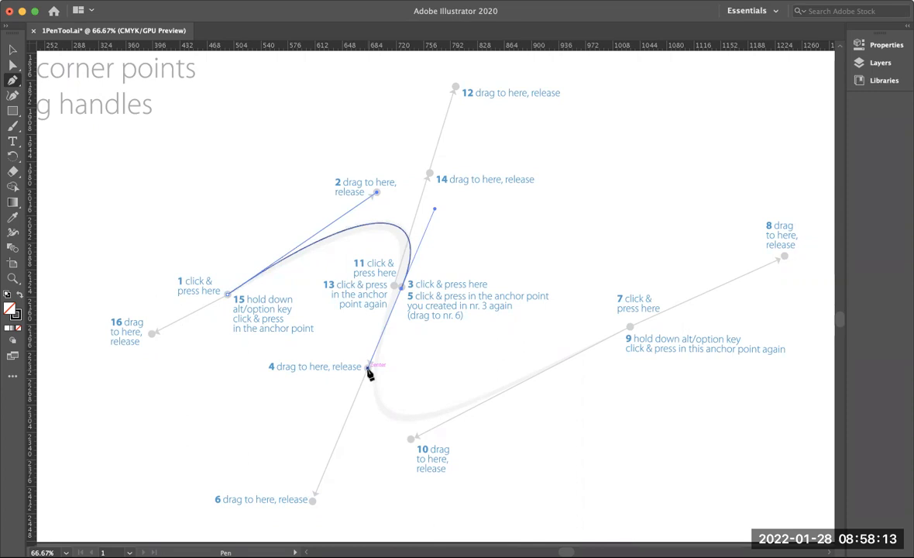
{"action": "left_click", "coordinate": [402, 290]}
{"action": "mouse_move", "coordinate": [314, 499]}
{"action": "left_mouse_down"}
{"action": "mouse_move", "coordinate": [317, 488]}
{"action": "mouse_move", "coordinate": [314, 506]}
{"action": "left_mouse_up"}
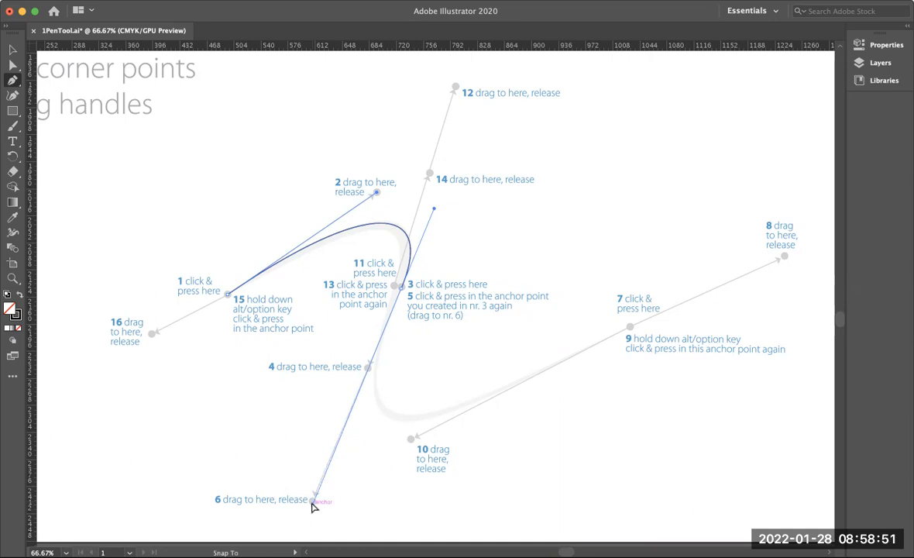
{"action": "left_click_drag", "start_coordinate": [313, 505], "coordinate": [313, 505]}
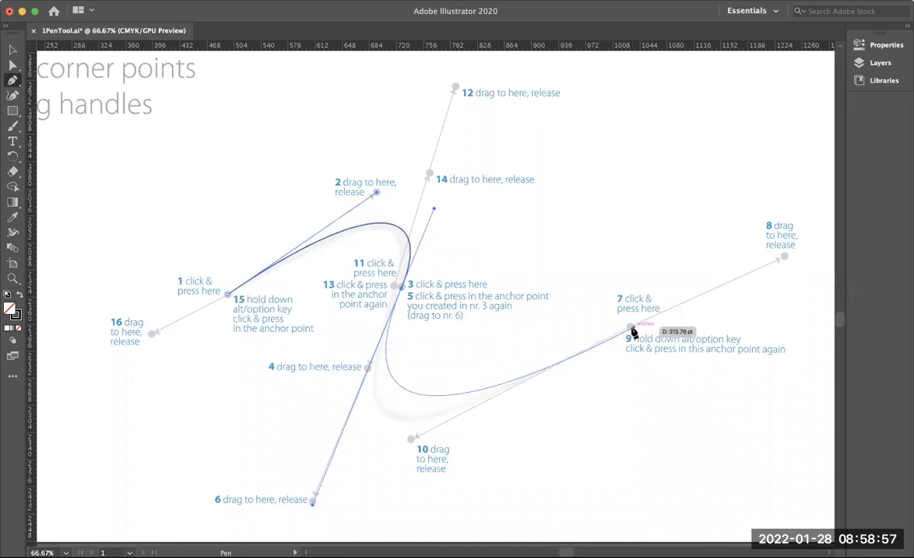
Step: Continue the path with an anchor at point 7, pulling its handle to point 8
{"action": "mouse_move", "coordinate": [631, 331]}
{"action": "left_mouse_down"}
{"action": "mouse_move", "coordinate": [806, 234]}
{"action": "mouse_move", "coordinate": [787, 259]}
{"action": "left_mouse_up"}
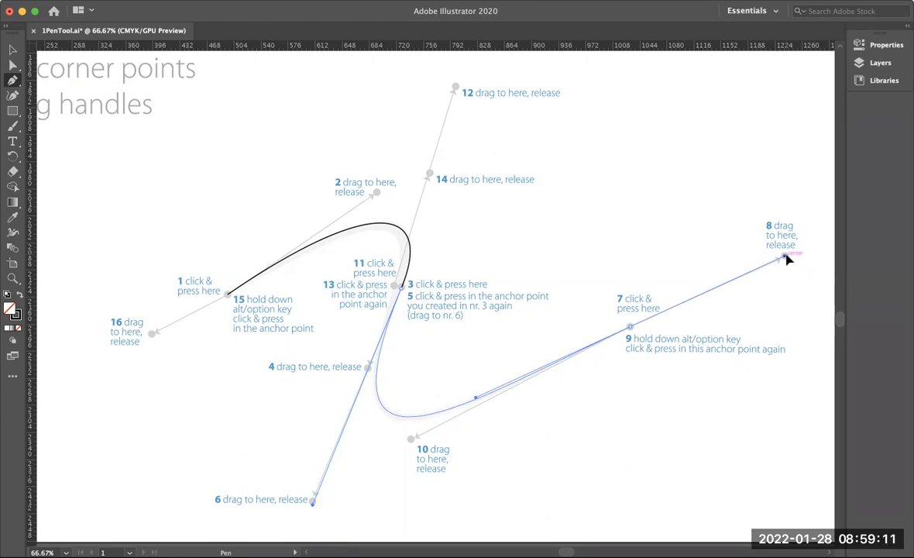
{"action": "mouse_move", "coordinate": [787, 260]}
{"action": "left_mouse_down"}
{"action": "mouse_move", "coordinate": [809, 238]}
{"action": "mouse_move", "coordinate": [785, 260]}
{"action": "left_mouse_up"}
{"action": "mouse_move", "coordinate": [786, 260]}
{"action": "left_mouse_down"}
{"action": "mouse_move", "coordinate": [794, 247]}
{"action": "mouse_move", "coordinate": [784, 261]}
{"action": "left_mouse_up"}
{"action": "left_click_drag", "start_coordinate": [784, 261], "coordinate": [786, 256]}
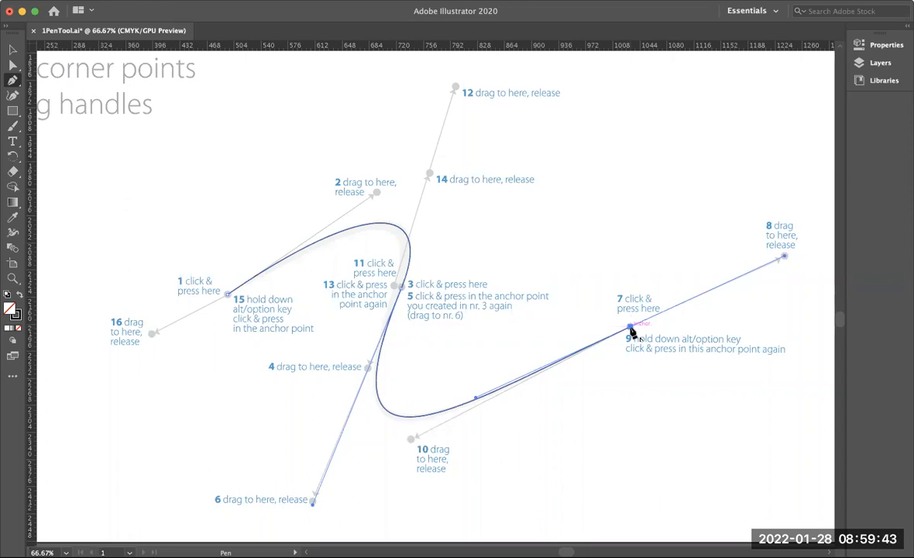
Step: Break the outgoing handle at point 7 by swinging it from point 8 back to point 10
{"action": "left_click_drag", "start_coordinate": [627, 334], "coordinate": [573, 397]}
{"action": "key", "text": "super+z"}
{"action": "left_click_drag", "start_coordinate": [630, 330], "coordinate": [802, 260]}
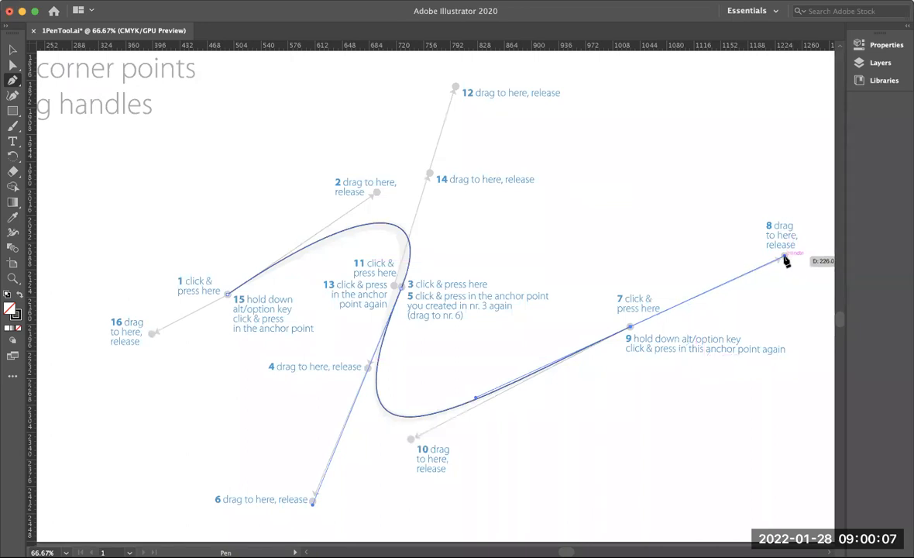
{"action": "key", "text": "alt"}
{"action": "mouse_move", "coordinate": [639, 436]}
{"action": "left_mouse_down"}
{"action": "mouse_move", "coordinate": [453, 462]}
{"action": "mouse_move", "coordinate": [413, 438]}
{"action": "left_mouse_up"}
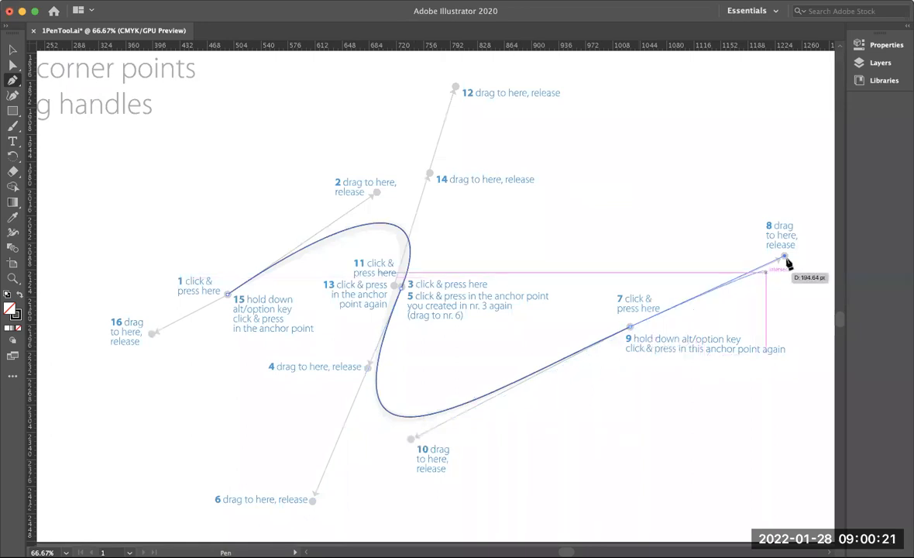
{"action": "key", "text": "alt"}
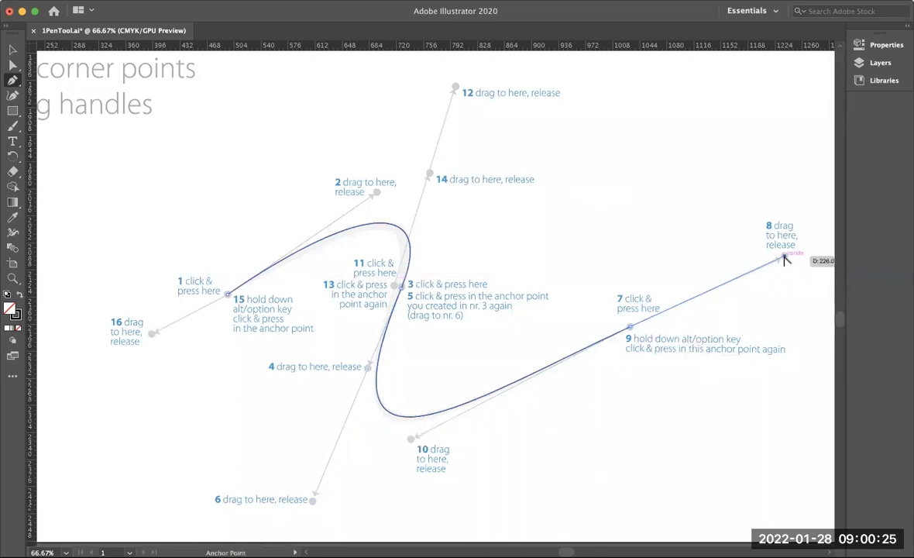
{"action": "mouse_move", "coordinate": [784, 256]}
{"action": "left_mouse_down"}
{"action": "mouse_move", "coordinate": [775, 300]}
{"action": "mouse_move", "coordinate": [637, 417]}
{"action": "mouse_move", "coordinate": [456, 452]}
{"action": "mouse_move", "coordinate": [412, 441]}
{"action": "left_mouse_up"}
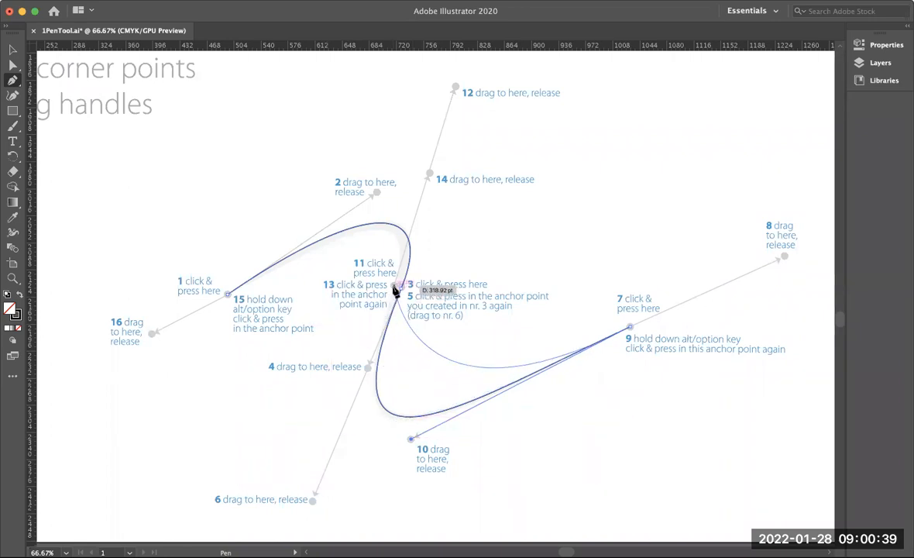
Step: Add an anchor at point 11 with a handle to point 12, and re-pull its outgoing handle to point 14
{"action": "left_click_drag", "start_coordinate": [395, 289], "coordinate": [456, 90]}
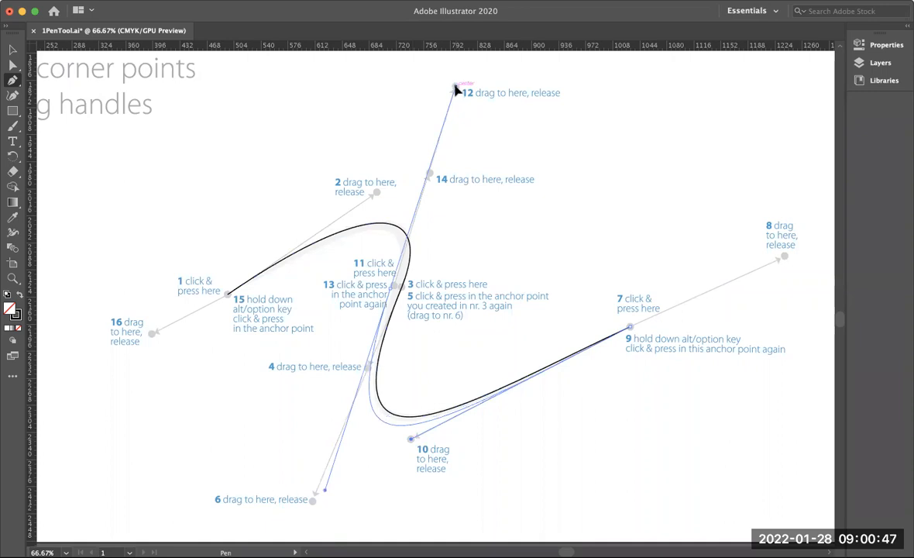
{"action": "left_click_drag", "start_coordinate": [455, 88], "coordinate": [455, 87]}
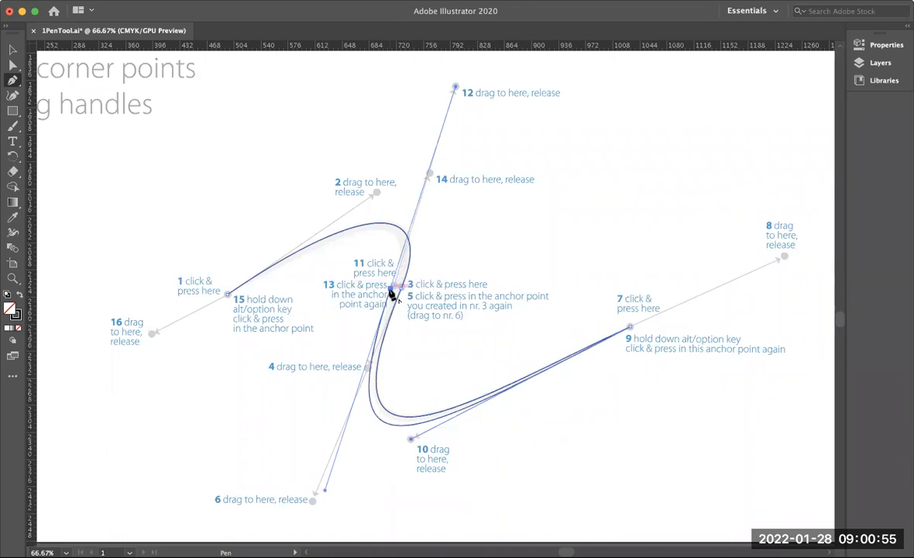
{"action": "mouse_move", "coordinate": [391, 293]}
{"action": "left_mouse_down"}
{"action": "mouse_move", "coordinate": [369, 252]}
{"action": "mouse_move", "coordinate": [415, 231]}
{"action": "mouse_move", "coordinate": [431, 177]}
{"action": "left_mouse_up"}
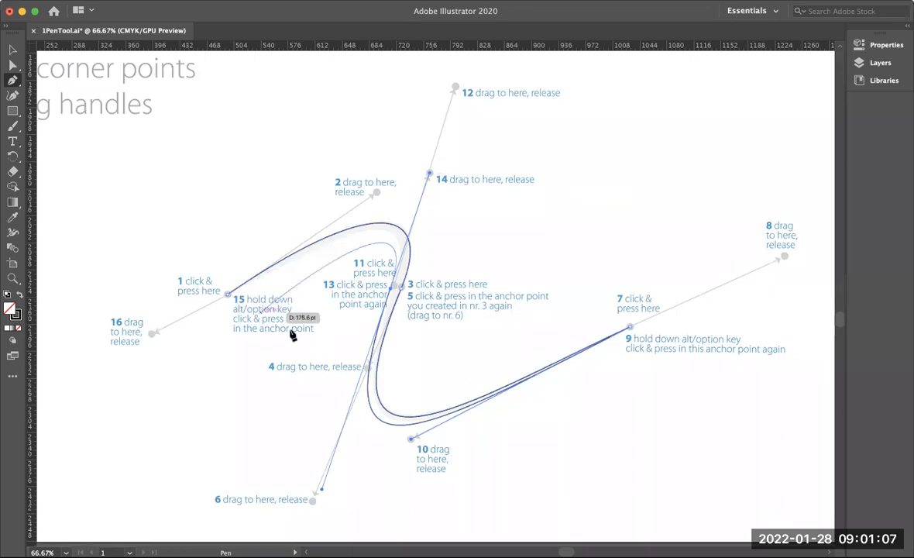
Step: Close the path at point 1 with a corner, and delete the whole shape
{"action": "left_click", "coordinate": [228, 295], "text": "alt"}
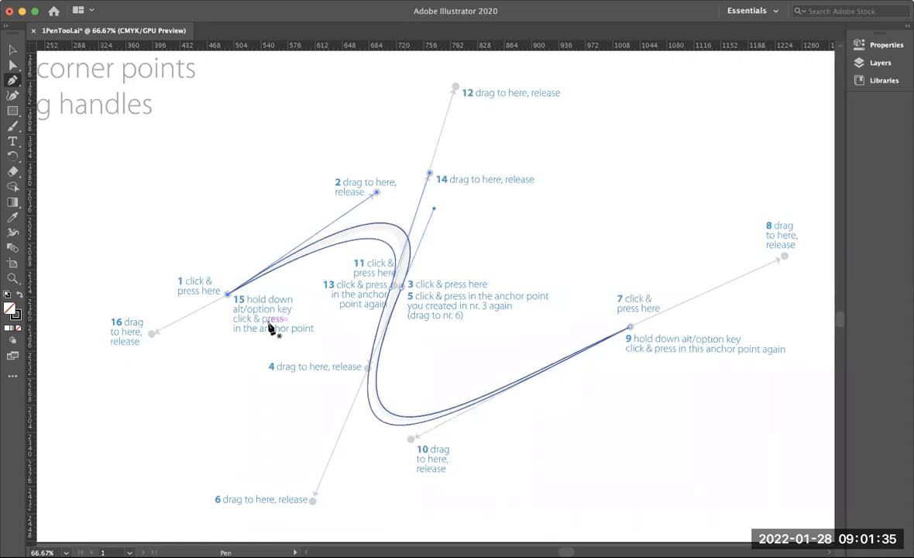
{"action": "key", "text": "BackSpace"}
{"action": "key", "text": "BackSpace"}
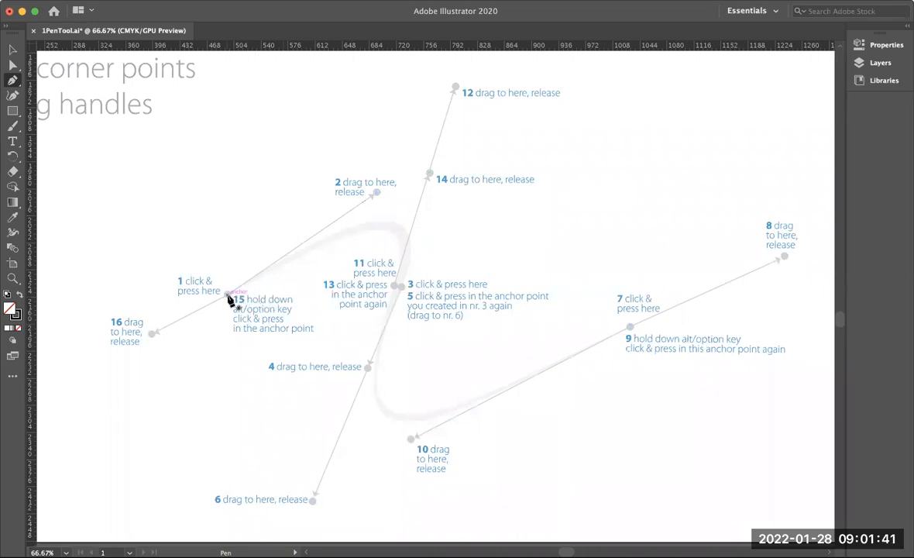
Step: Redraw the curve from point 1 to point 3 with handles to points 2 and 4, and pull point 3's outgoing handle to point 6
{"action": "left_click_drag", "start_coordinate": [230, 295], "coordinate": [377, 195]}
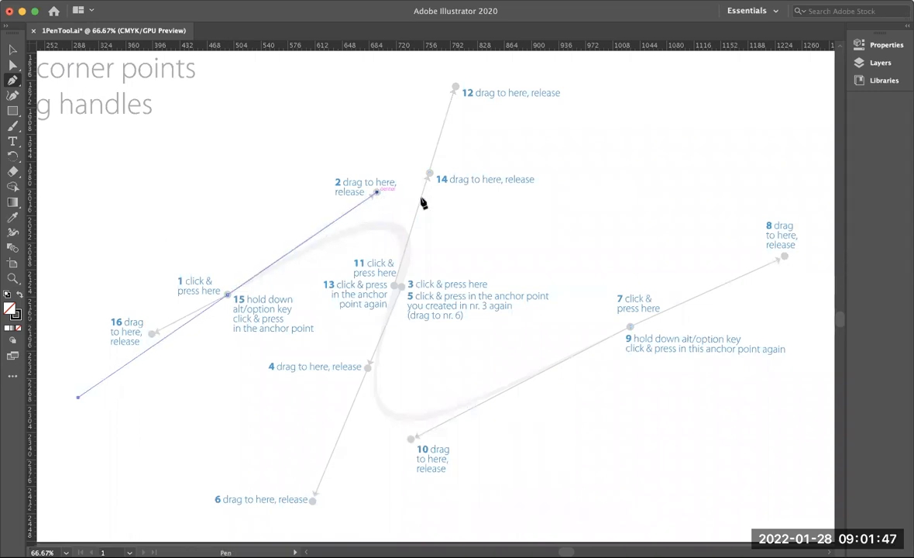
{"action": "left_click_drag", "start_coordinate": [400, 286], "coordinate": [369, 367]}
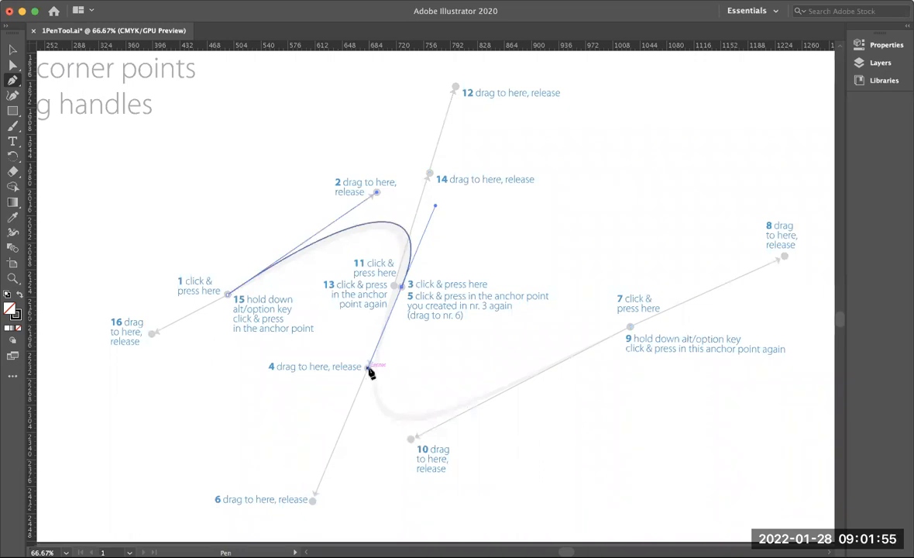
{"action": "left_click", "coordinate": [401, 288]}
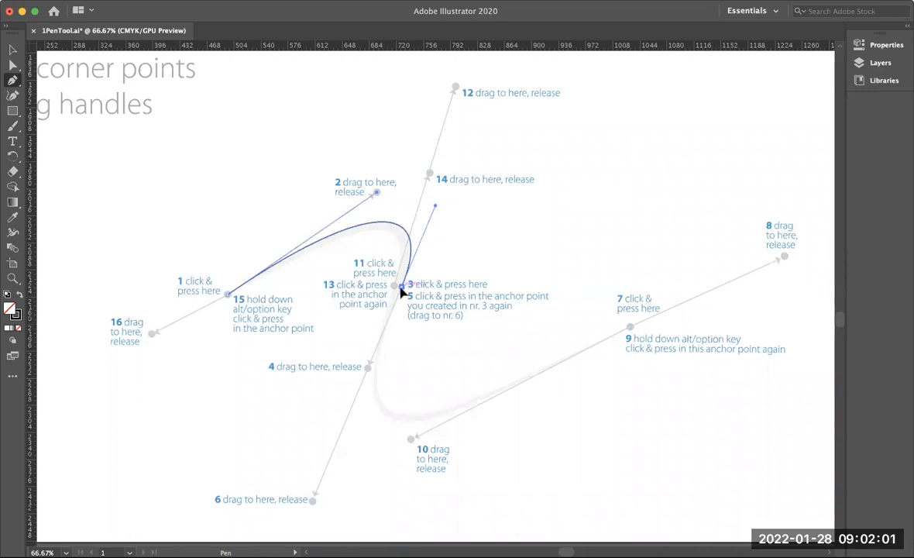
{"action": "left_click_drag", "start_coordinate": [401, 291], "coordinate": [315, 506]}
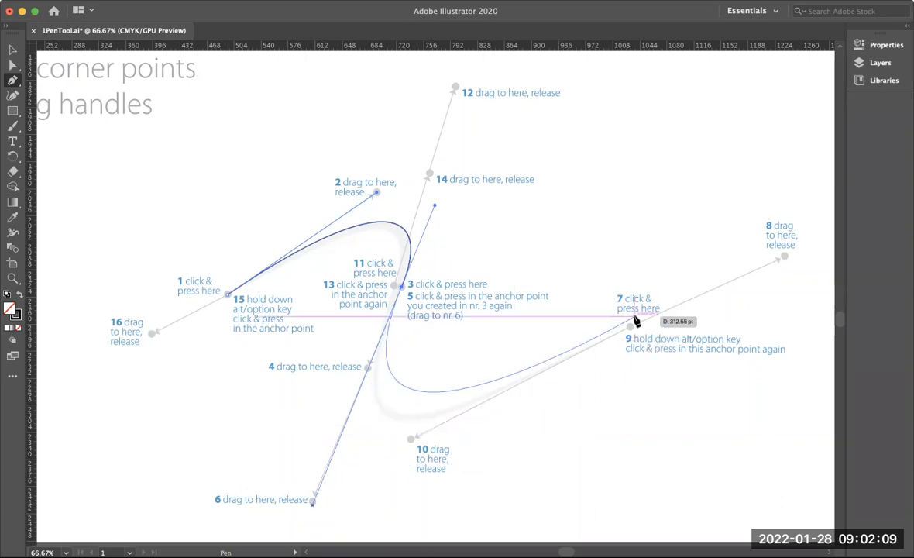
Step: Add an anchor at point 7 with a handle to point 8, and break its outgoing handle back to point 10
{"action": "left_click_drag", "start_coordinate": [629, 327], "coordinate": [786, 261]}
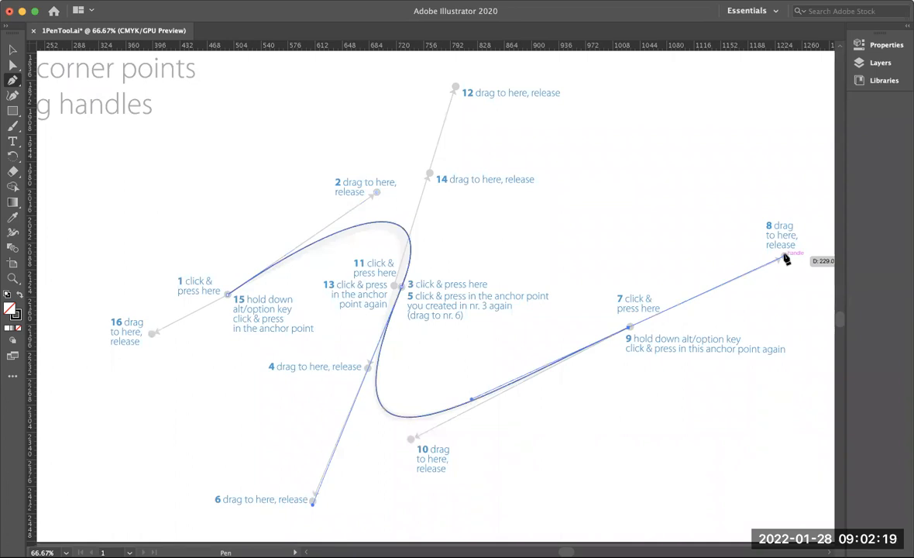
{"action": "key", "text": "alt"}
{"action": "left_click", "coordinate": [629, 327], "text": "alt"}
{"action": "left_click_drag", "start_coordinate": [550, 472], "coordinate": [411, 439]}
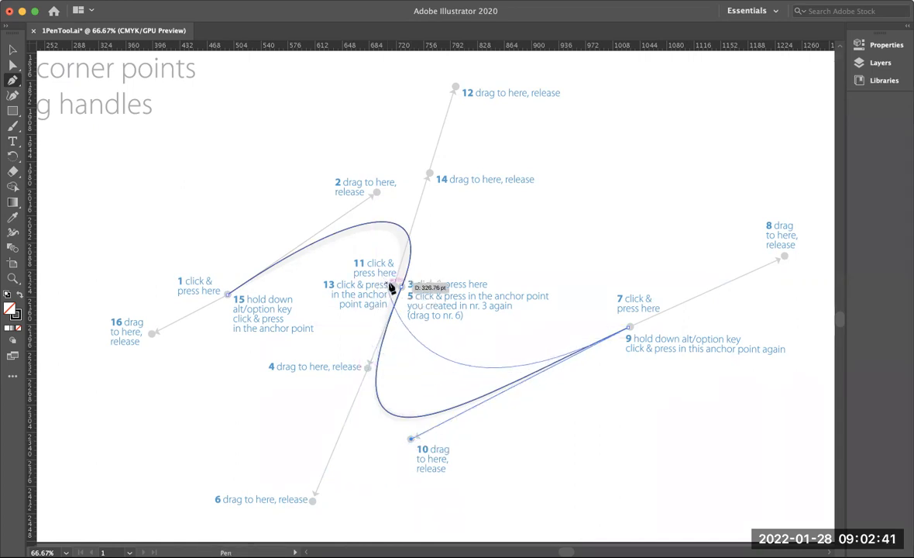
Step: Add an anchor at point 11 with a handle to point 12, and shorten its outgoing handle to point 14
{"action": "left_click_drag", "start_coordinate": [395, 289], "coordinate": [430, 186]}
{"action": "left_click_drag", "start_coordinate": [440, 141], "coordinate": [456, 90]}
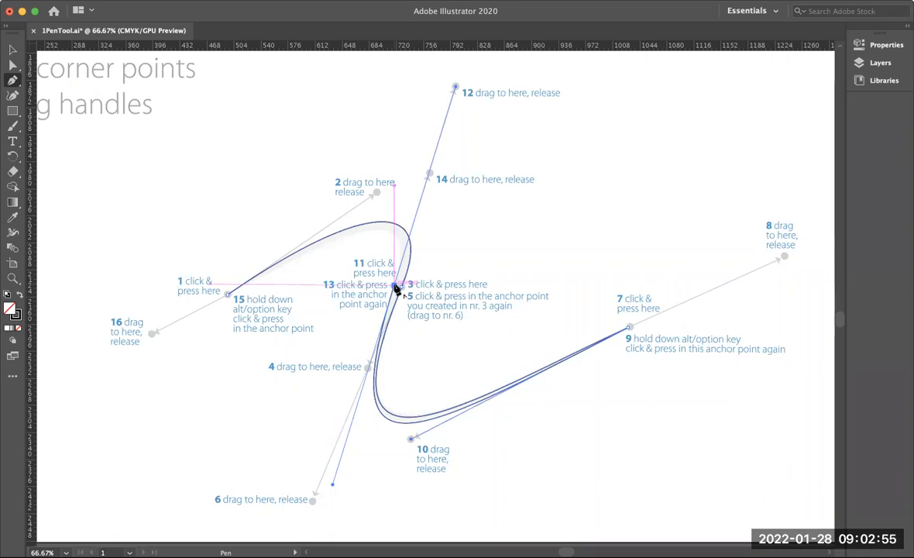
{"action": "left_click_drag", "start_coordinate": [395, 287], "coordinate": [432, 180]}
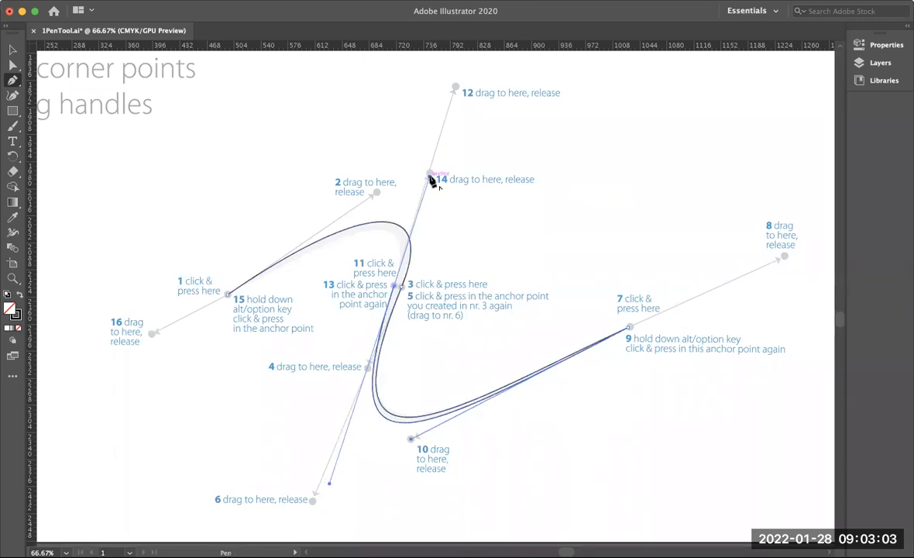
Step: Finish the redrawn shape by closing it at point 1, and delete it
{"action": "left_click", "coordinate": [229, 299], "text": "alt"}
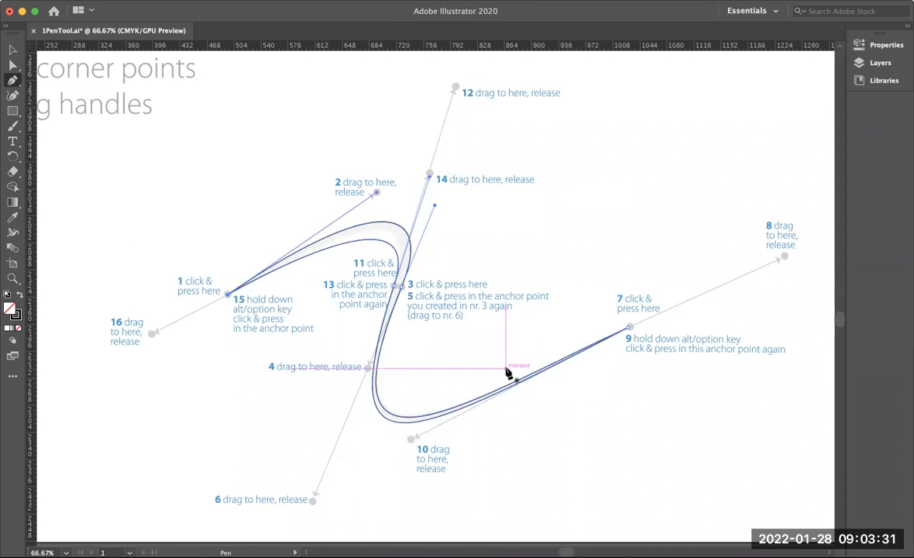
{"action": "key", "text": "Delete"}
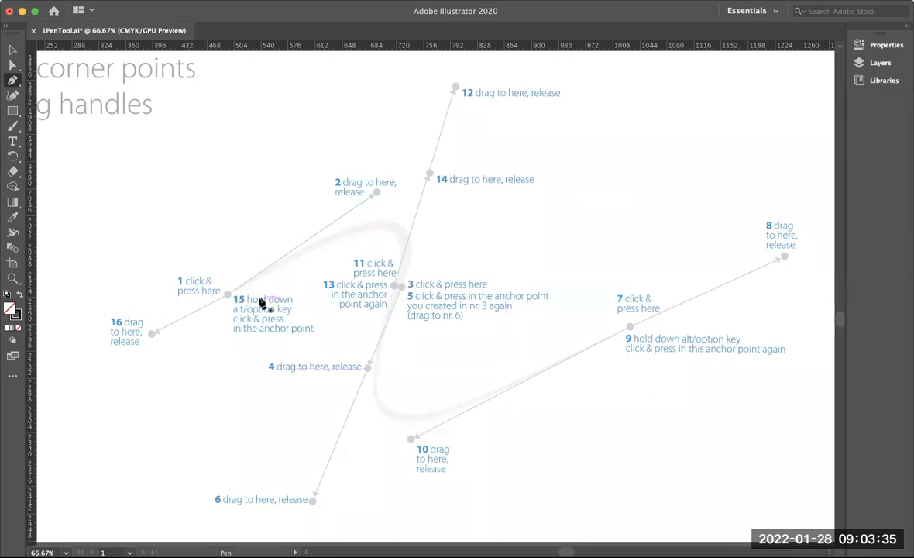
Step: Draw the curve from point 1 to point 3 with handles to points 2 and 4, and extend point 3's outgoing handle to point 6
{"action": "left_click_drag", "start_coordinate": [229, 296], "coordinate": [377, 194]}
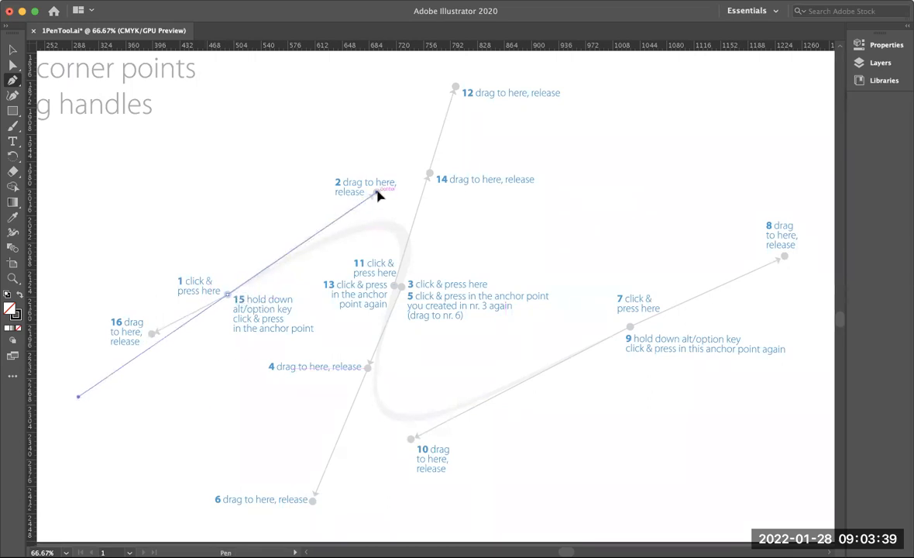
{"action": "left_click_drag", "start_coordinate": [394, 285], "coordinate": [370, 372]}
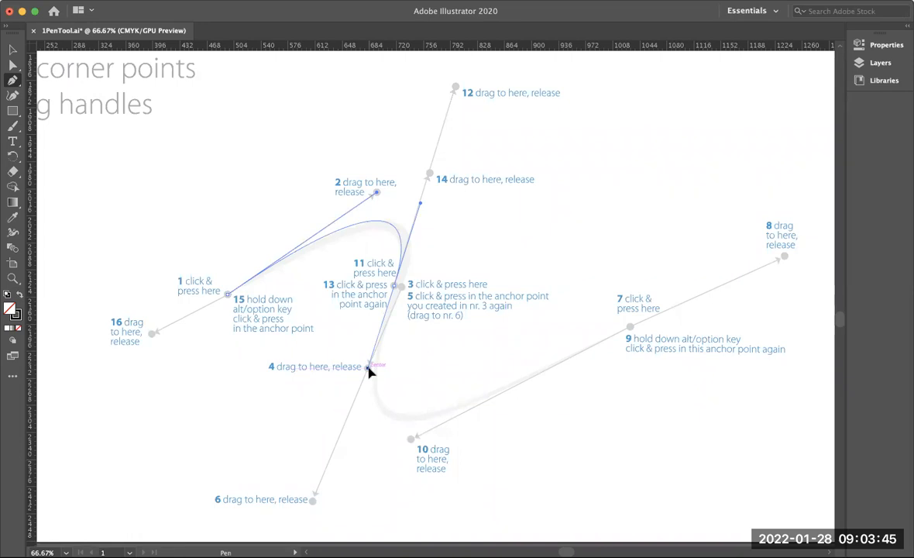
{"action": "key", "text": "super+z"}
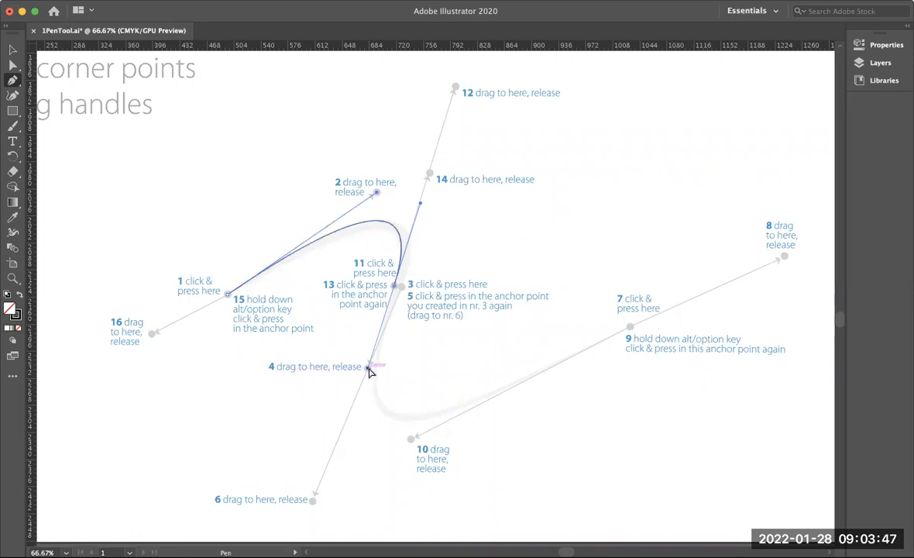
{"action": "left_click_drag", "start_coordinate": [402, 286], "coordinate": [369, 371]}
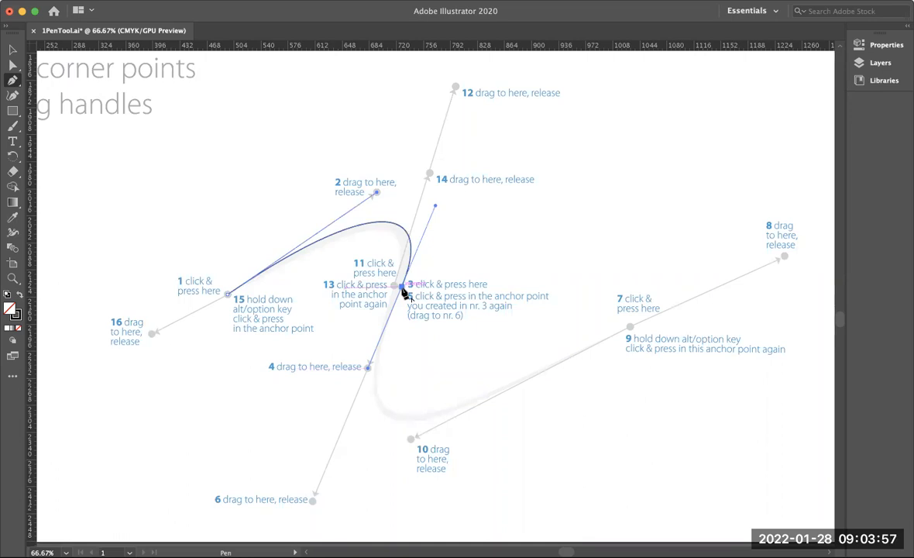
{"action": "left_click_drag", "start_coordinate": [403, 290], "coordinate": [314, 502]}
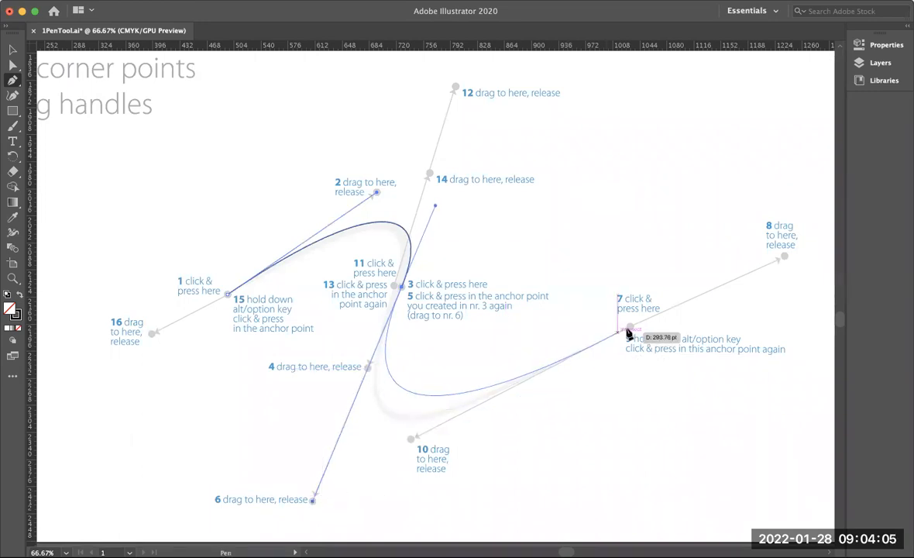
Step: Continue the path with an anchor at point 7, pull its handle to point 8, and break the outgoing handle back to point 10
{"action": "left_click_drag", "start_coordinate": [630, 327], "coordinate": [787, 259]}
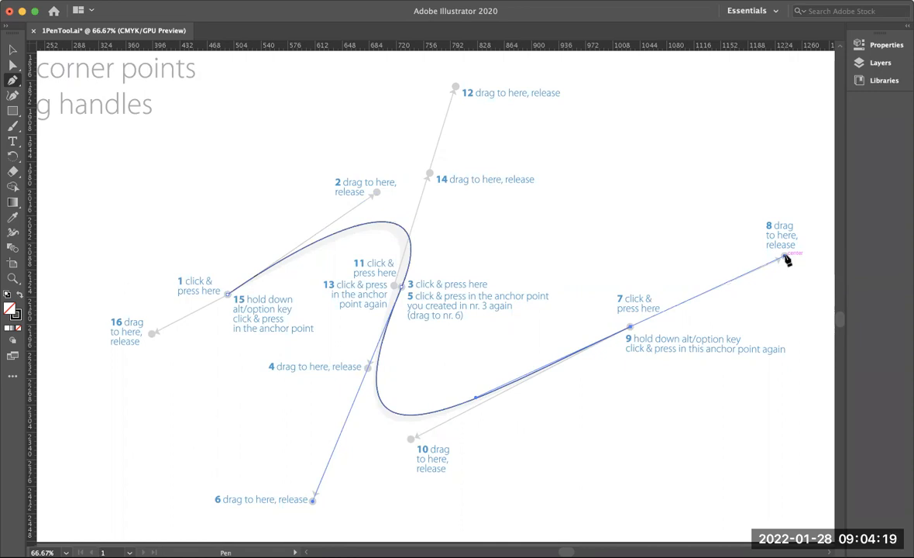
{"action": "key", "text": "alt"}
{"action": "left_click_drag", "start_coordinate": [785, 259], "coordinate": [412, 443]}
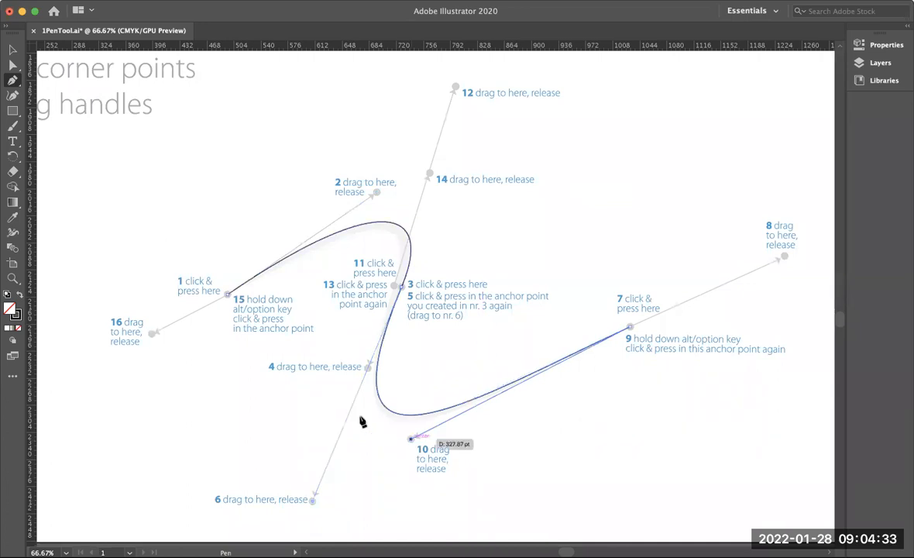
Step: Add an anchor at point 11 with a handle to point 12, re-pull its outgoing handle to point 14, and close the path at point 1
{"action": "left_click_drag", "start_coordinate": [393, 288], "coordinate": [457, 90]}
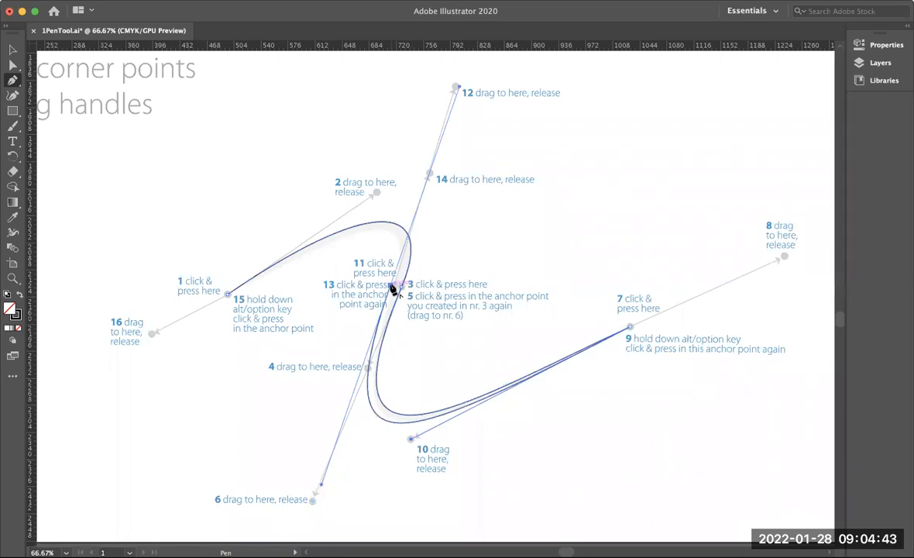
{"action": "left_click_drag", "start_coordinate": [393, 289], "coordinate": [432, 177]}
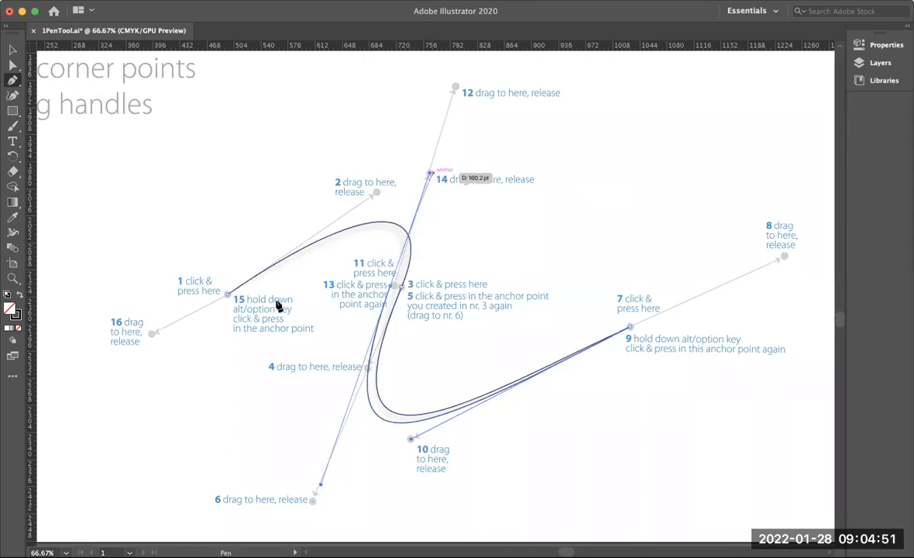
{"action": "left_click", "coordinate": [228, 295], "text": "alt"}
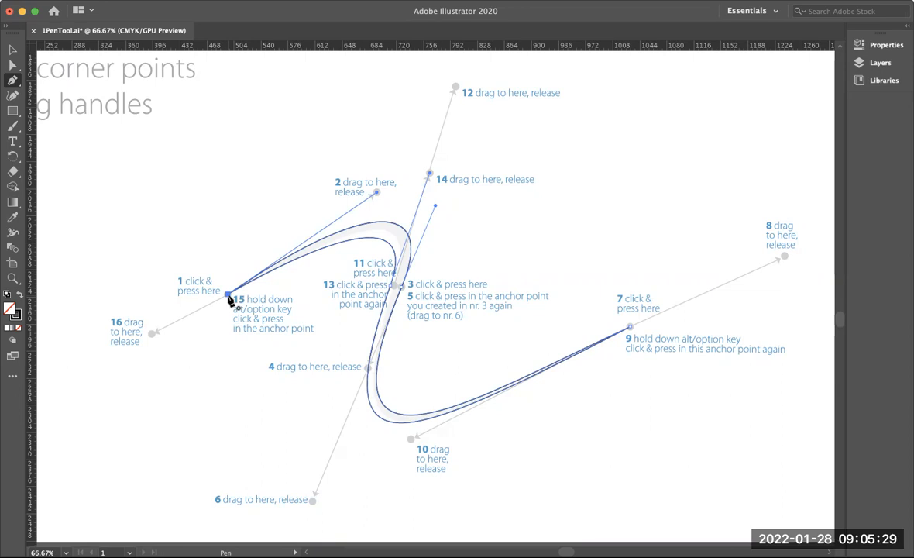
Step: Fit the whole artboard in view, and switch to the Pen Tool Assignments page in Chrome
{"action": "key", "text": "super"}
{"action": "key", "text": "super+0"}
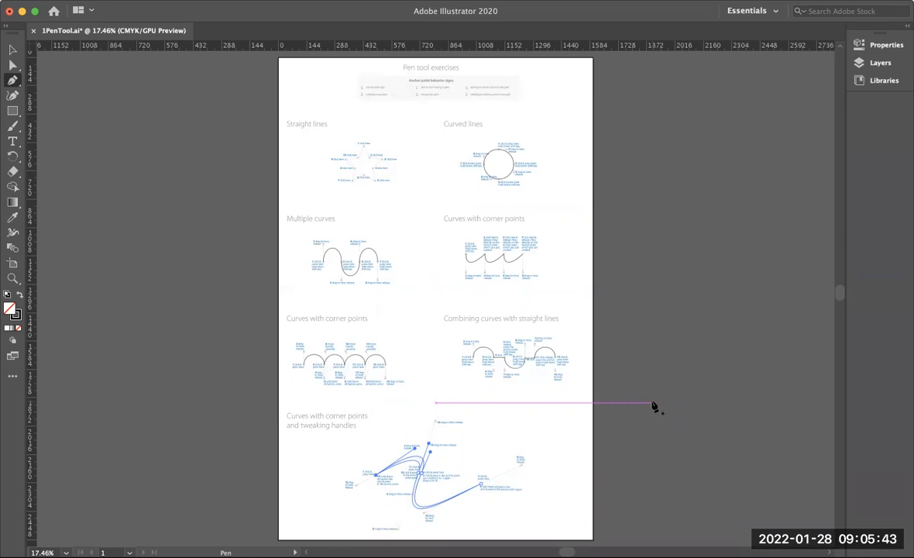
{"action": "key", "text": "super"}
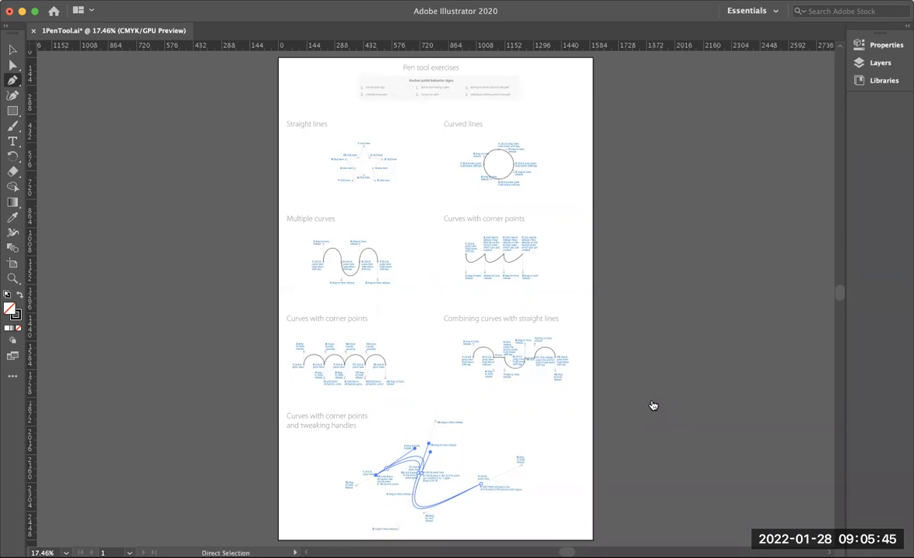
{"action": "key", "text": "super+Tab"}
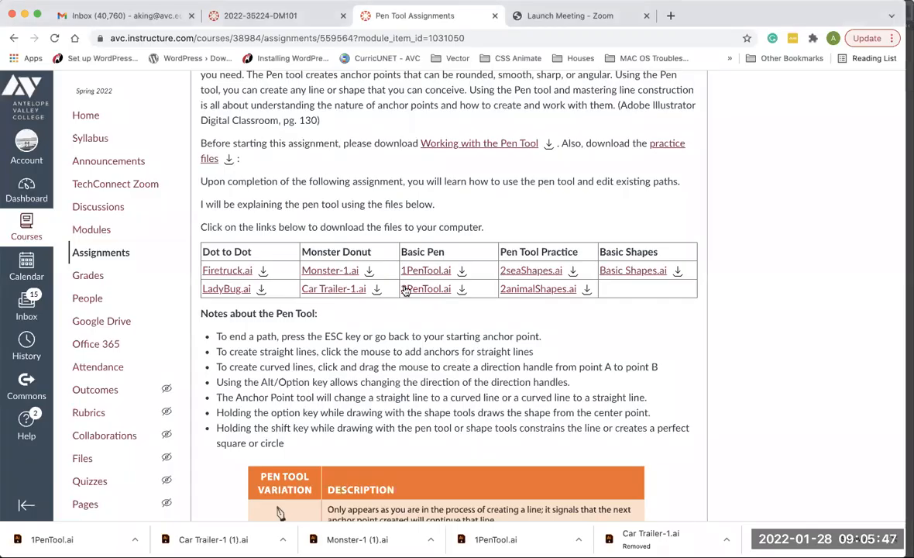